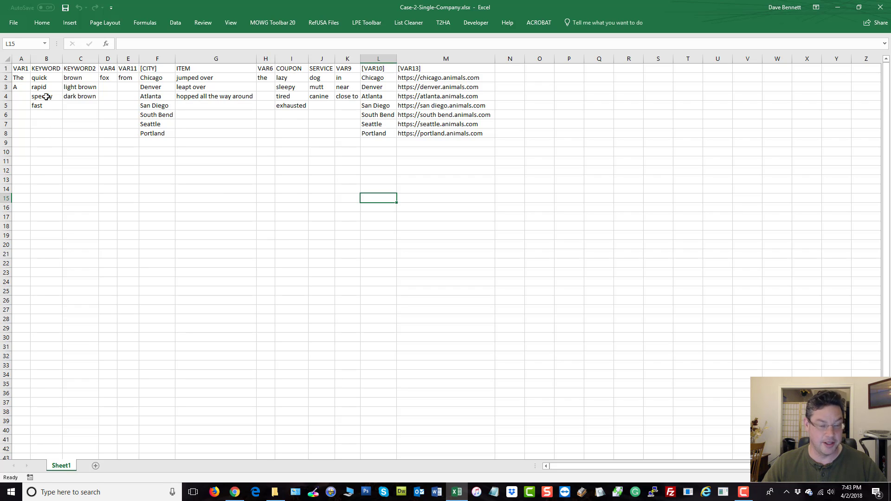
# Examine the VAR1 header with its entries in column A and the first data row across all columns.
pyautogui.click(21, 69)
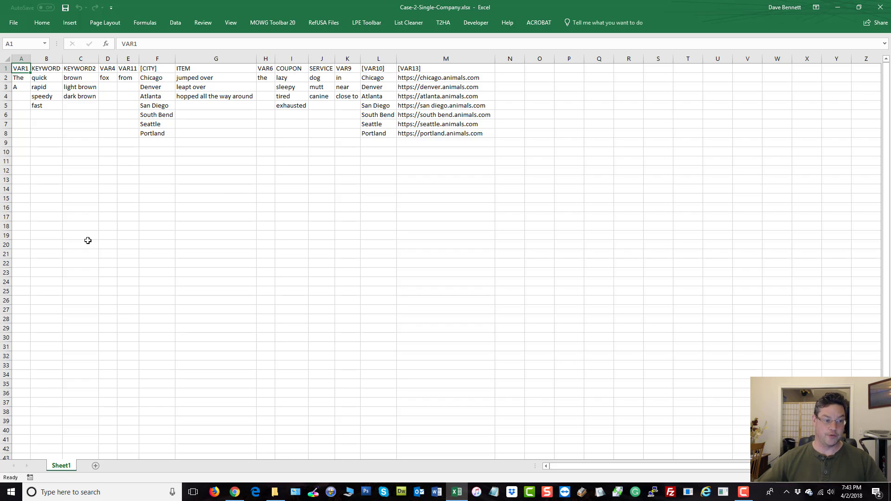
pyautogui.click(20, 78)
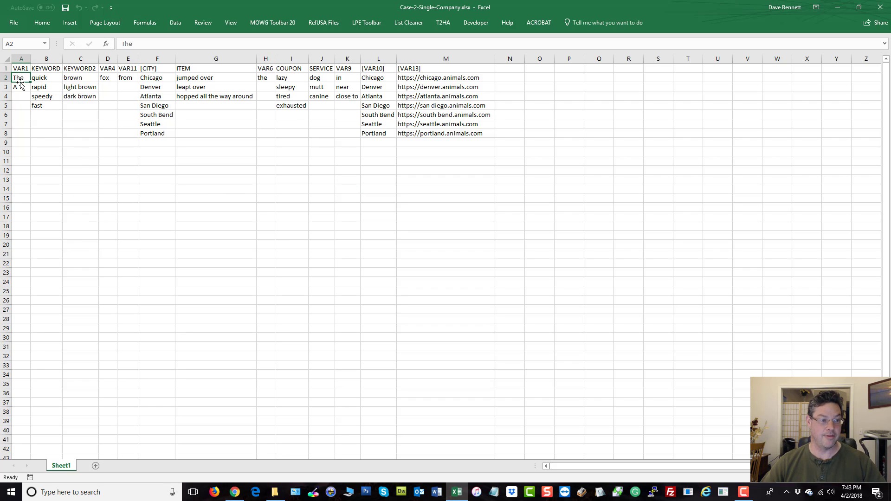
pyautogui.click(20, 87)
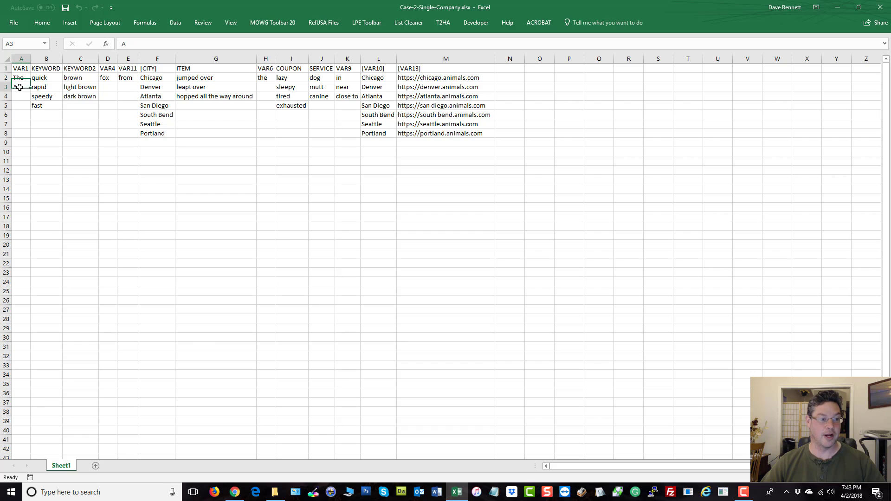
pyautogui.click(142, 182)
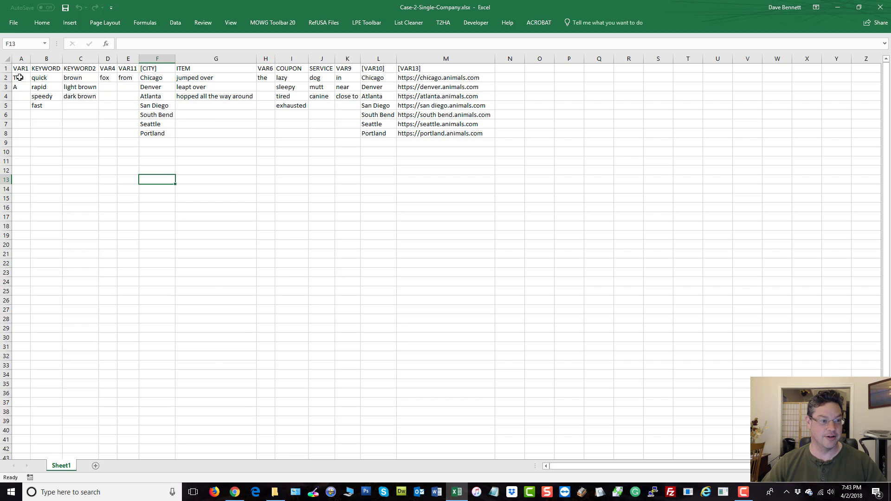
pyautogui.click(5, 78)
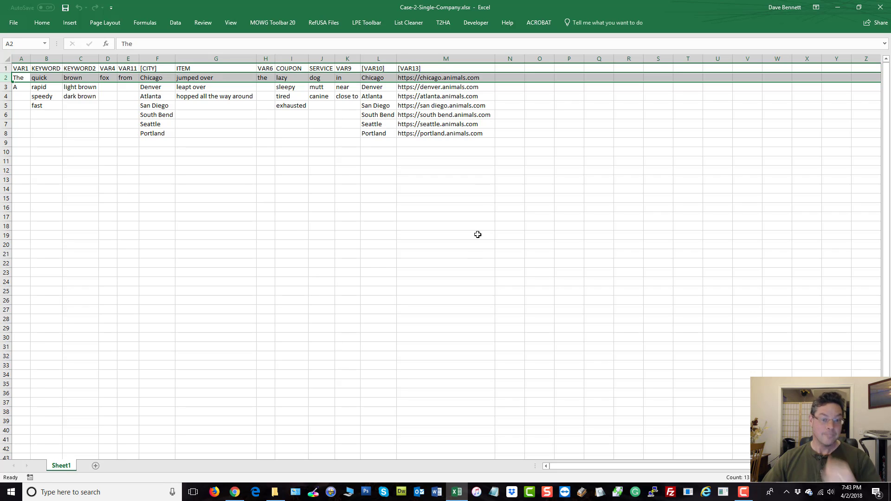
pyautogui.click(483, 207)
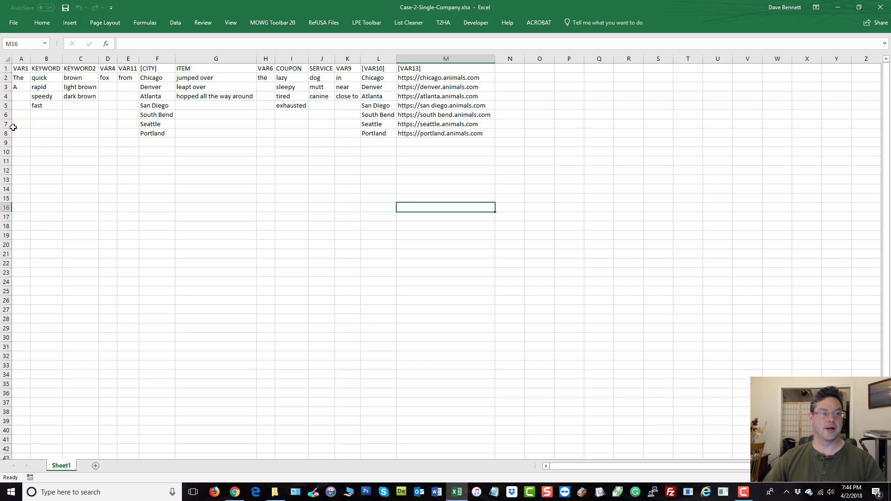
pyautogui.click(4, 77)
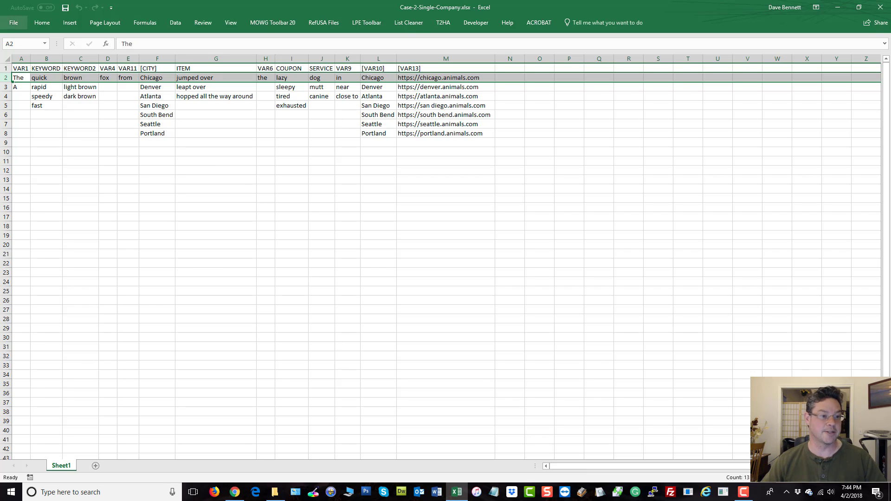
pyautogui.click(215, 171)
# Review columns A through E one by one, comparing the multi-value keyword columns with the single-value VAR4 and VAR11 columns.
pyautogui.click(19, 56)
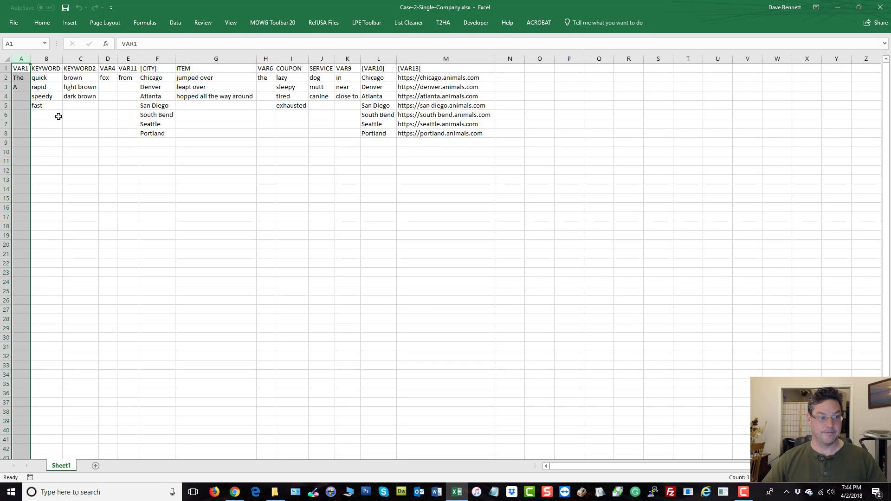
pyautogui.click(51, 58)
pyautogui.moveTo(63, 62); pyautogui.dragTo(84, 58)
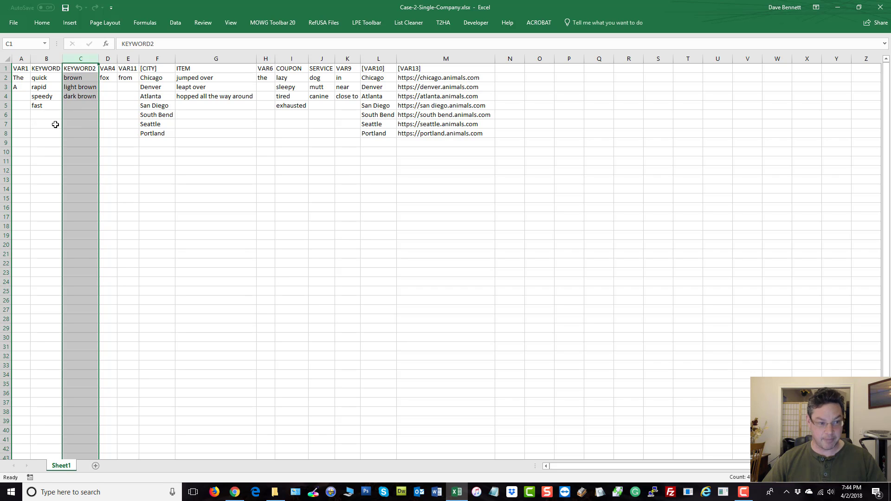
pyautogui.click(105, 59)
pyautogui.click(124, 58)
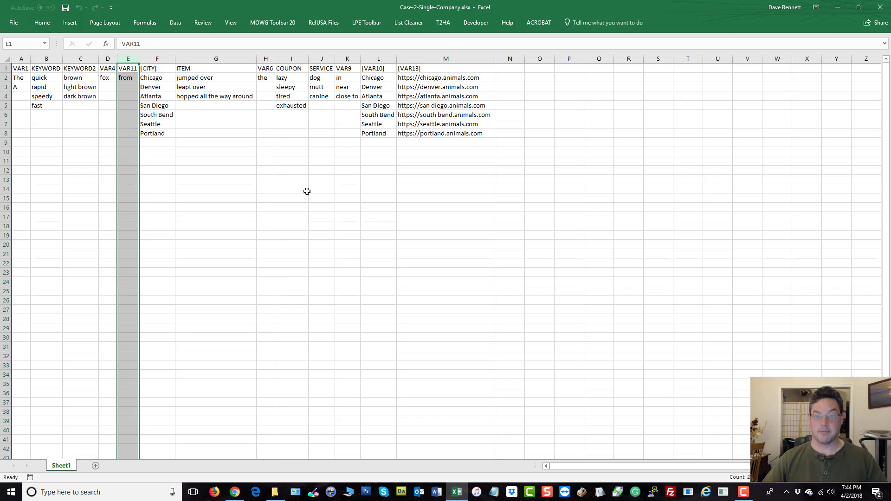
pyautogui.click(111, 60)
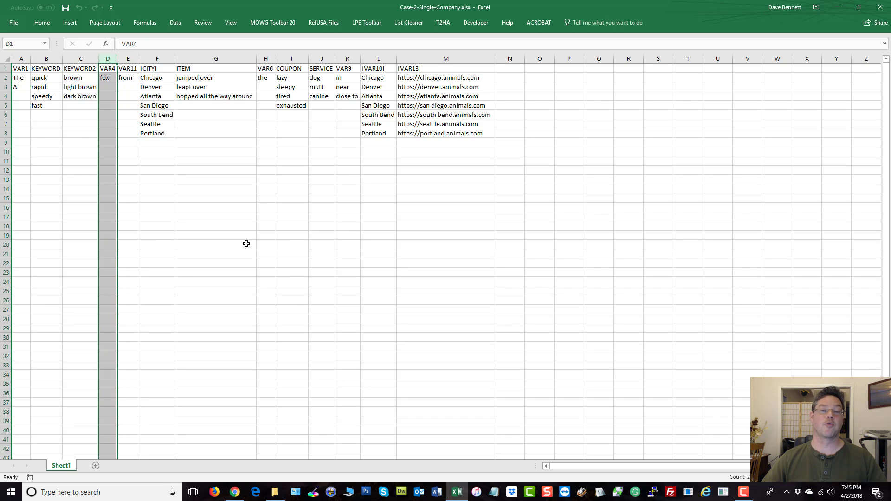
pyautogui.click(126, 59)
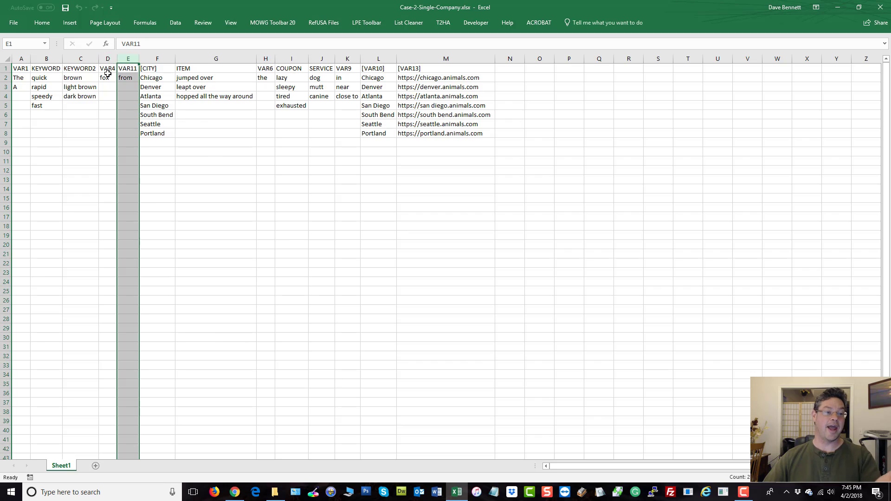
pyautogui.click(107, 57)
pyautogui.click(125, 57)
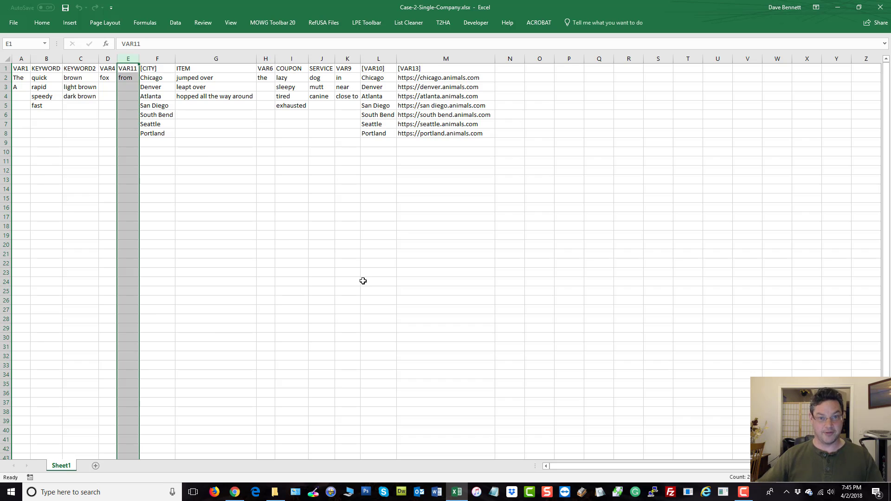
# Compare the article entries in the VAR1 column with the entry in the VAR6 column.
pyautogui.click(260, 76)
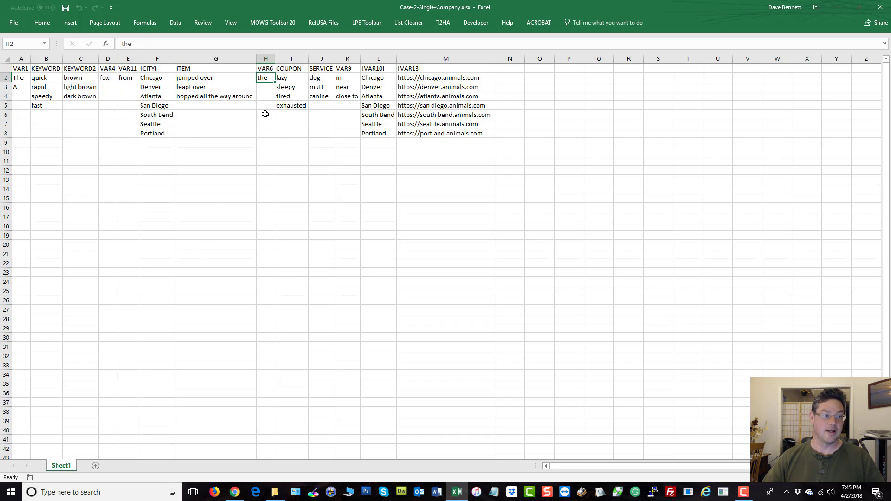
pyautogui.click(16, 78)
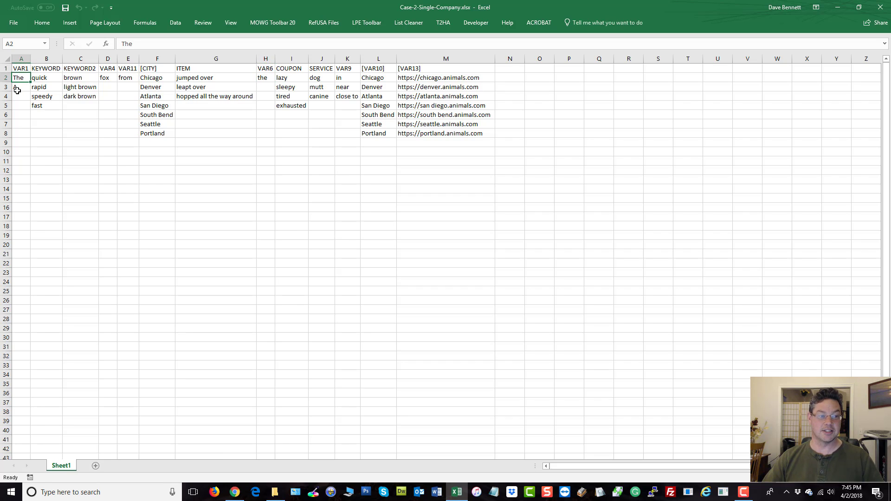
pyautogui.click(17, 89)
pyautogui.click(267, 78)
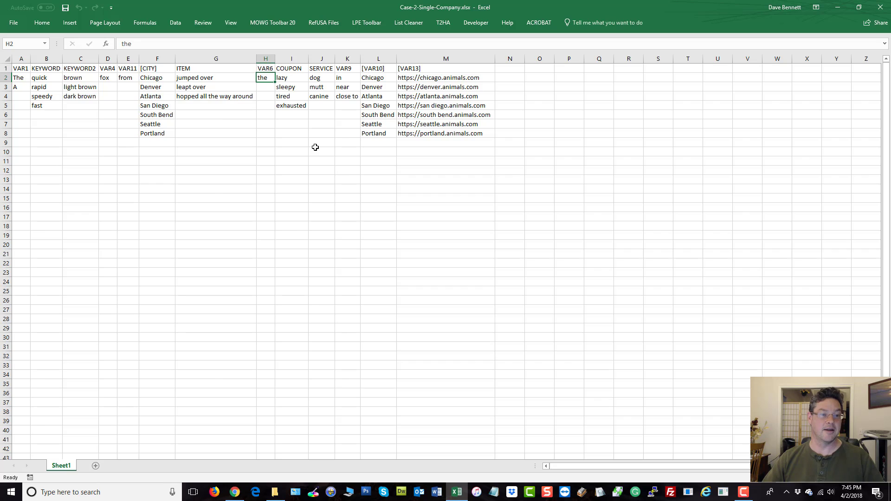
pyautogui.click(17, 76)
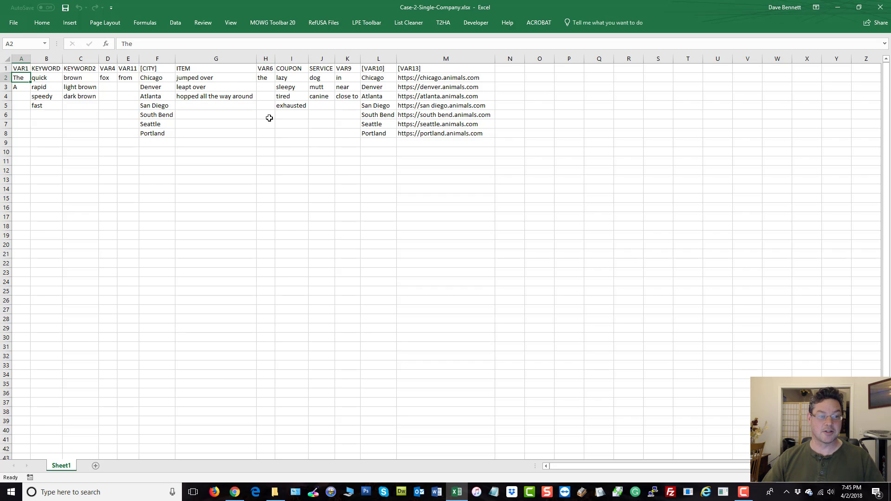
pyautogui.click(263, 78)
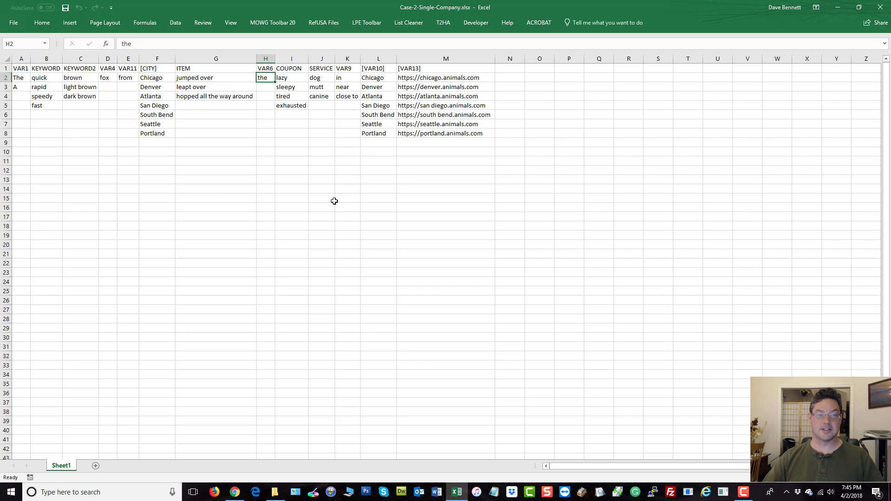
pyautogui.click(265, 59)
pyautogui.click(22, 59)
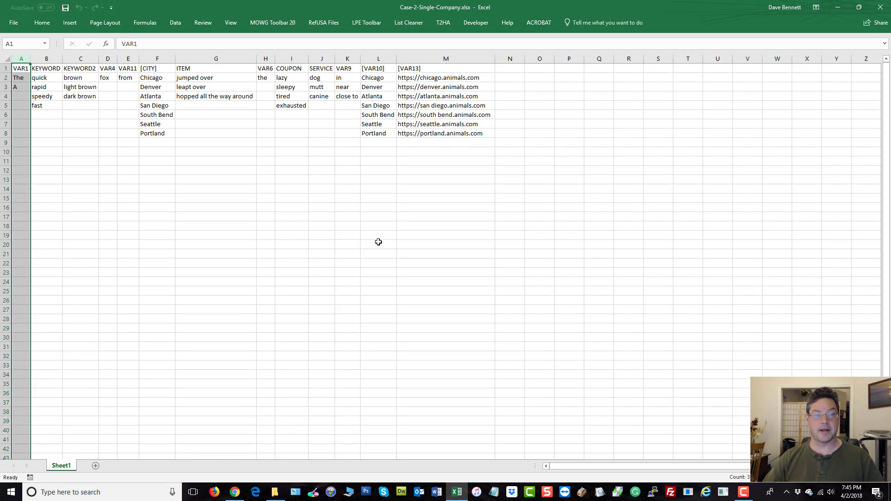
pyautogui.click(378, 242)
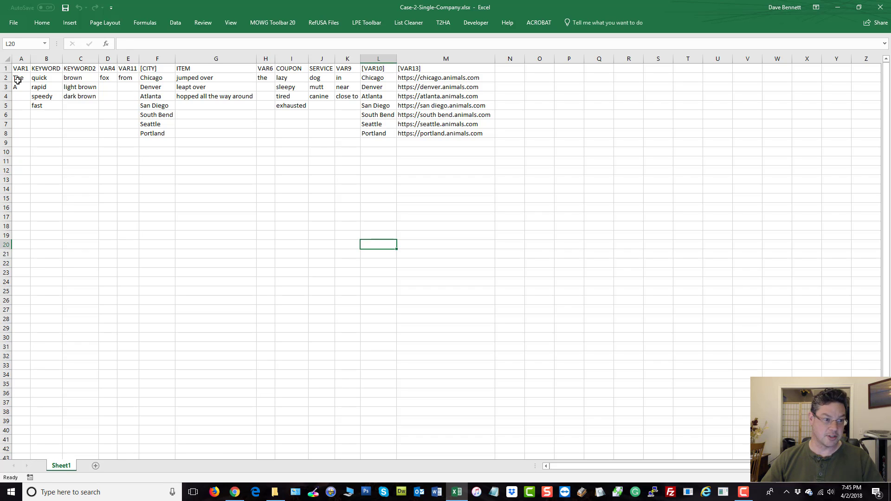
# Try filling the alternating "The" and "A" entries of the VAR1 column down to row 37, and undo the fill.
pyautogui.moveTo(17, 80); pyautogui.dragTo(25, 408)
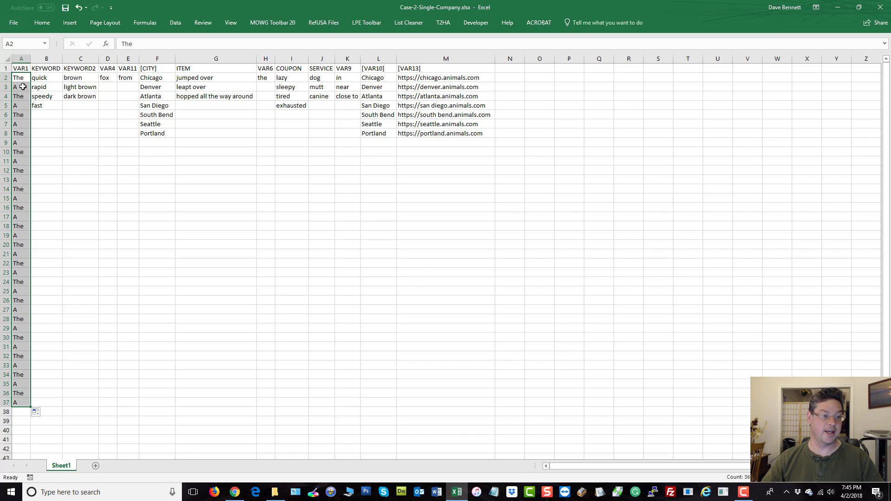
pyautogui.click(79, 8)
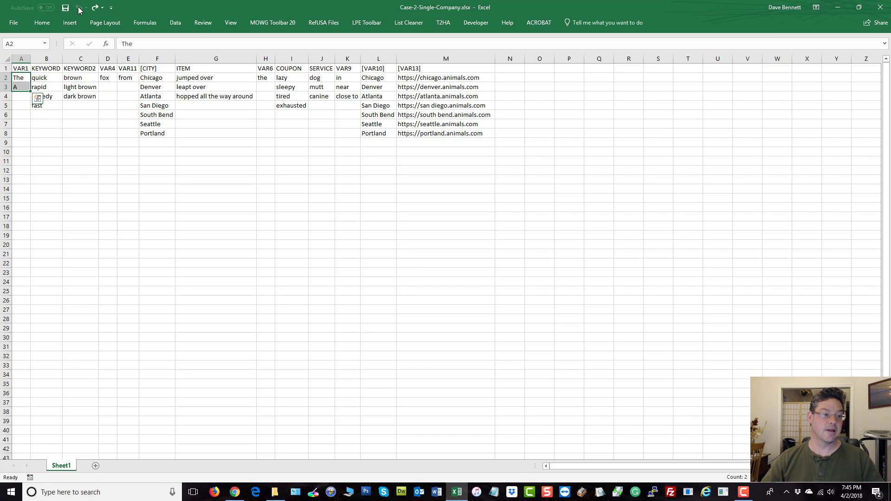
pyautogui.click(128, 263)
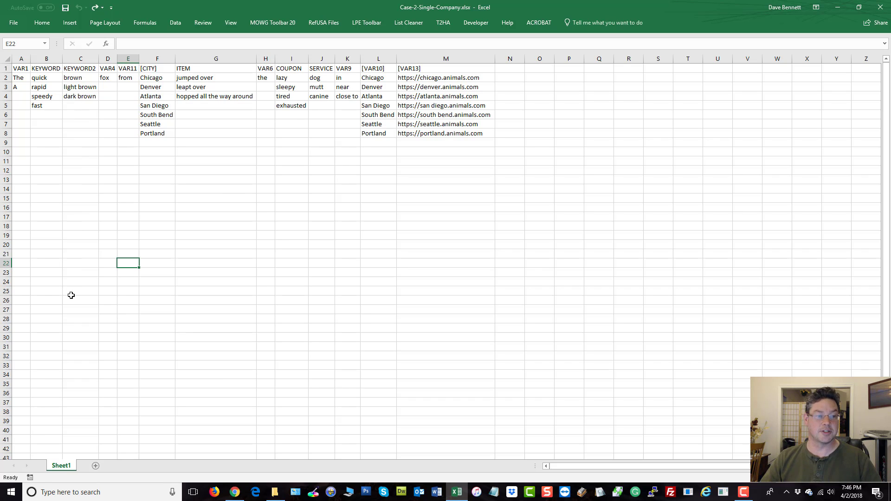
# Check the VAR4 and VAR11 entries in row 2 and compare the Chicago entries in the [CITY] and [VAR10] columns.
pyautogui.moveTo(115, 77); pyautogui.dragTo(125, 78)
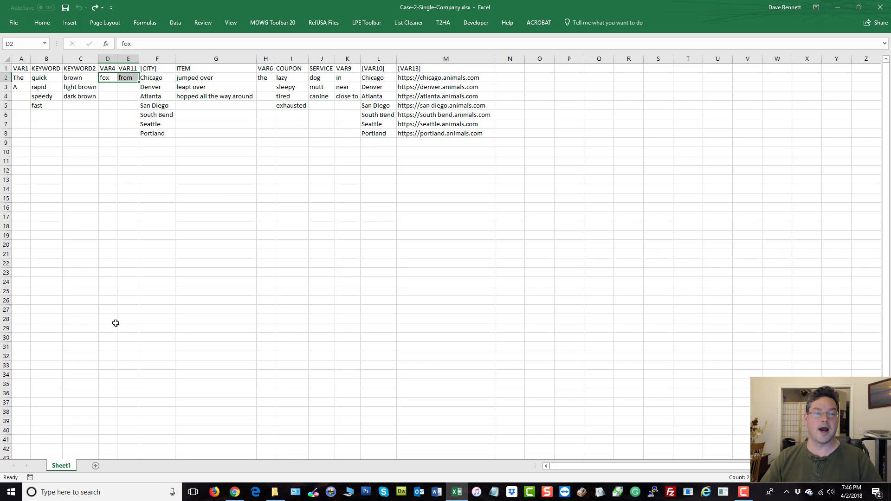
pyautogui.click(279, 194)
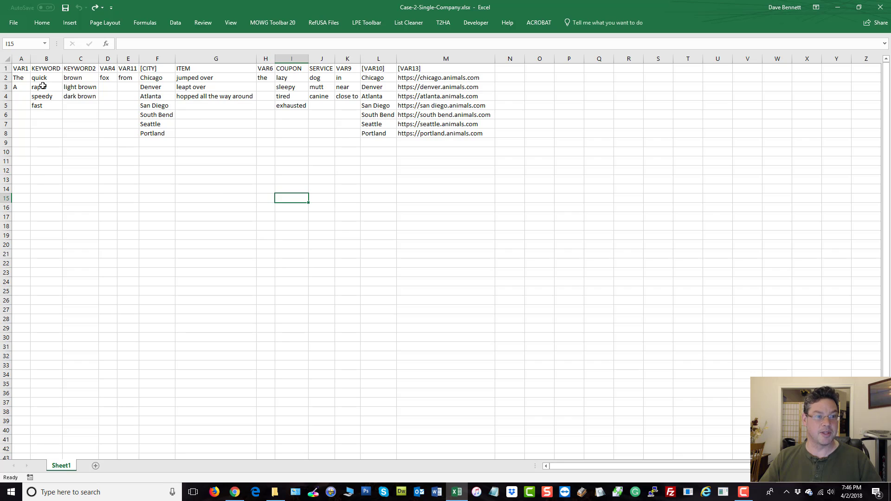
pyautogui.click(146, 79)
pyautogui.click(157, 59)
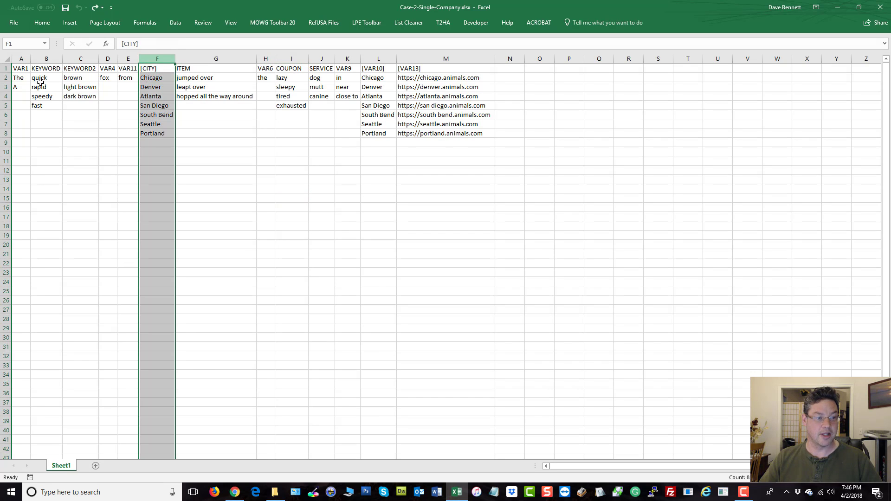
pyautogui.click(161, 80)
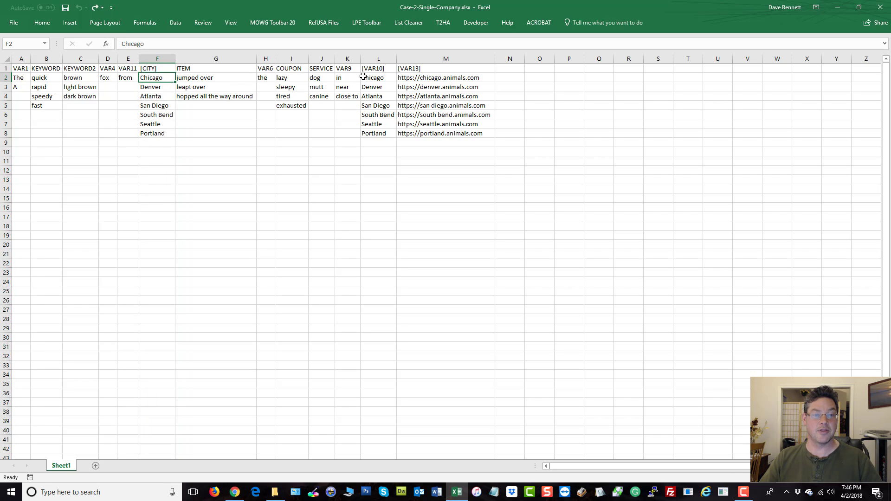
pyautogui.click(379, 77)
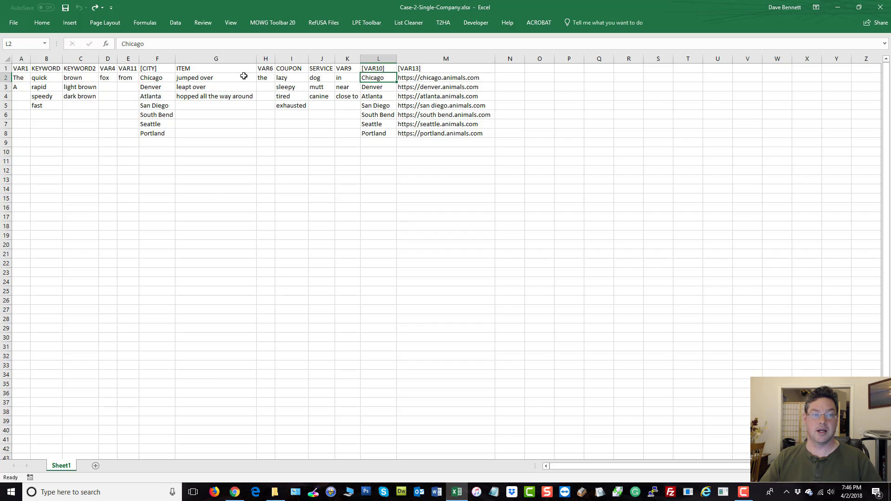
pyautogui.click(152, 79)
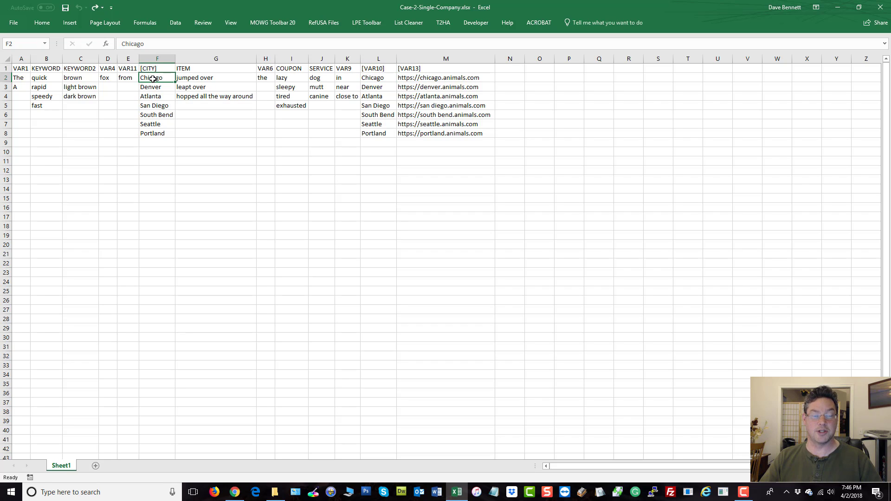
pyautogui.click(382, 78)
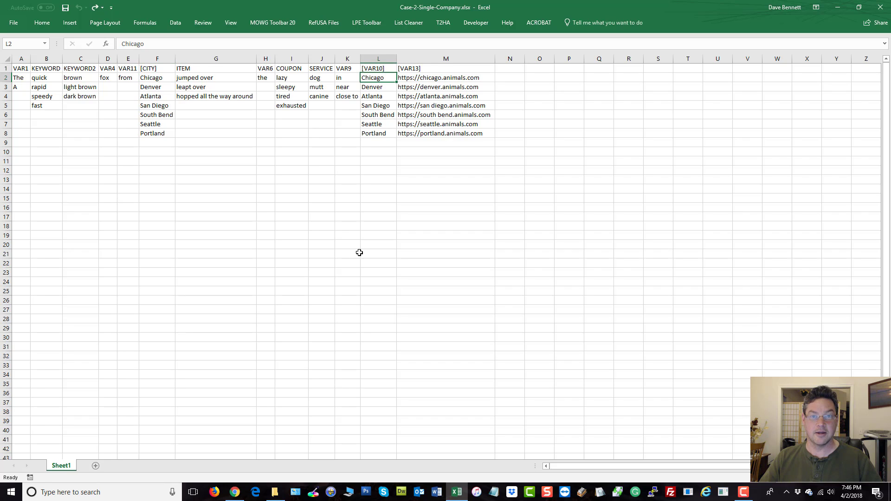
# Check how the Chicago and Denver rows correspond across the [CITY], [VAR10] and [VAR13] URL columns.
pyautogui.click(449, 78)
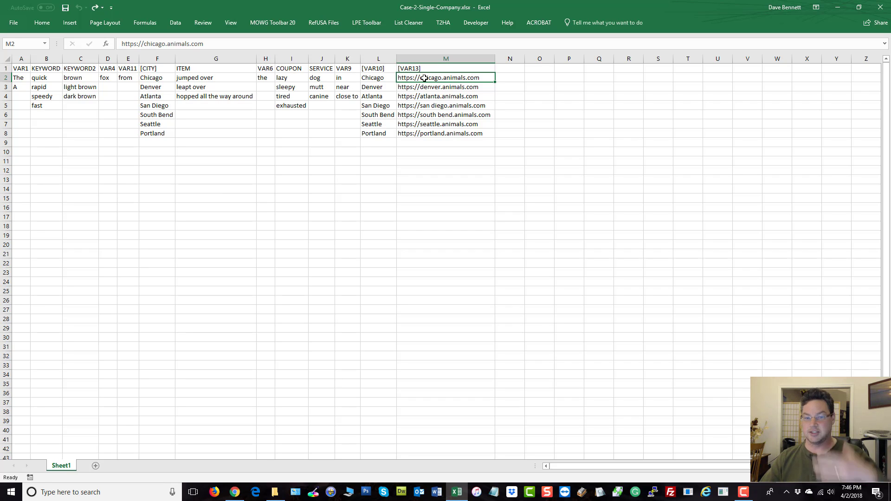
pyautogui.click(157, 79)
pyautogui.click(380, 78)
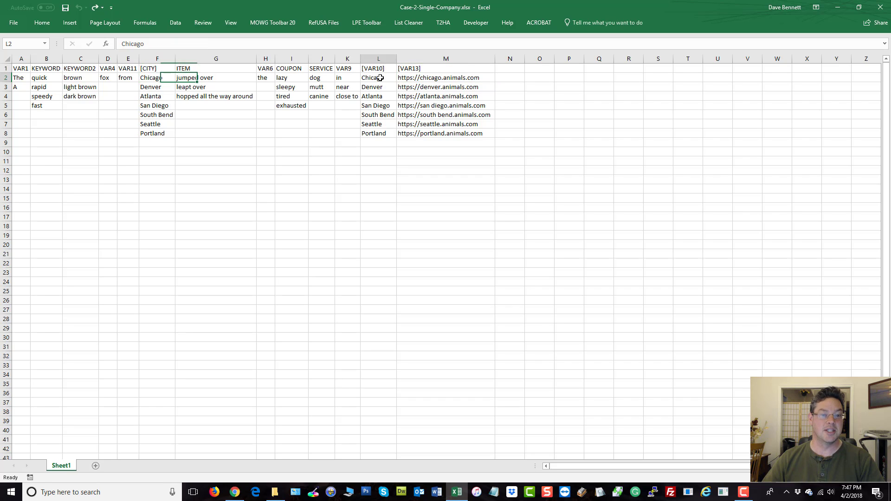
pyautogui.click(428, 76)
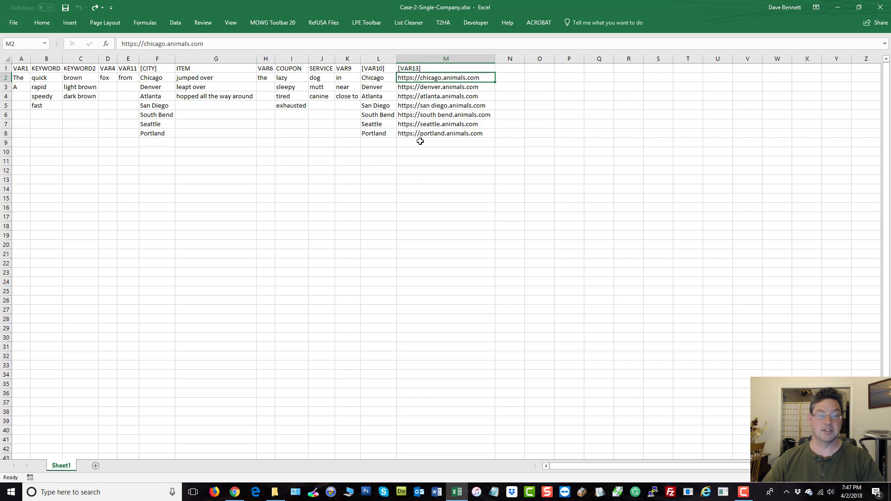
pyautogui.click(146, 88)
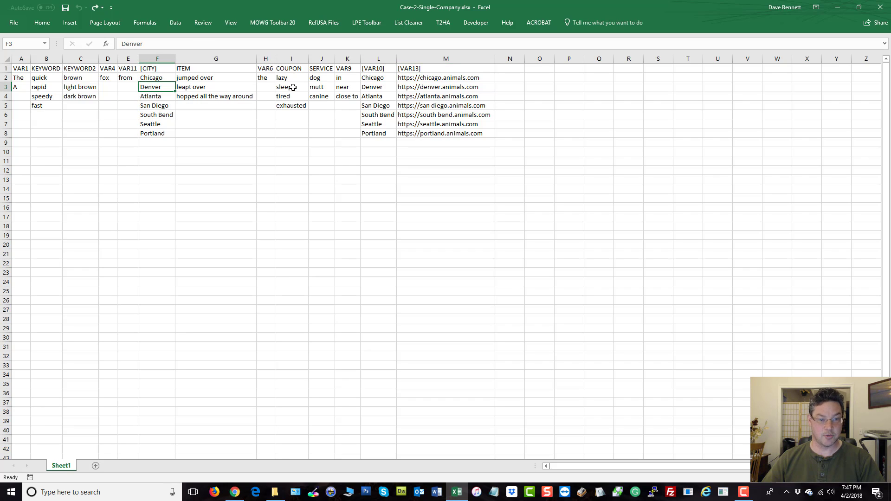
pyautogui.click(377, 88)
pyautogui.click(416, 87)
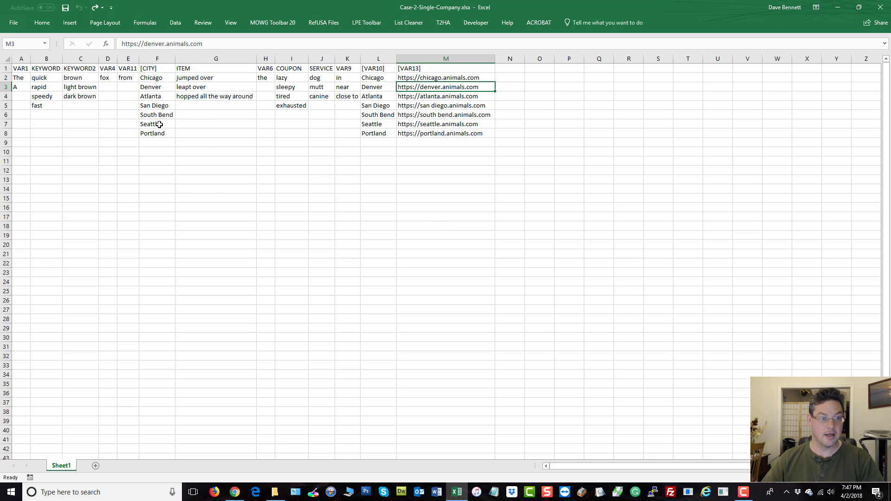
# Repeat the seven-entry lists of the [CITY], [VAR10] and [VAR13] columns down to row 15.
pyautogui.click(5, 77)
pyautogui.click(4, 87)
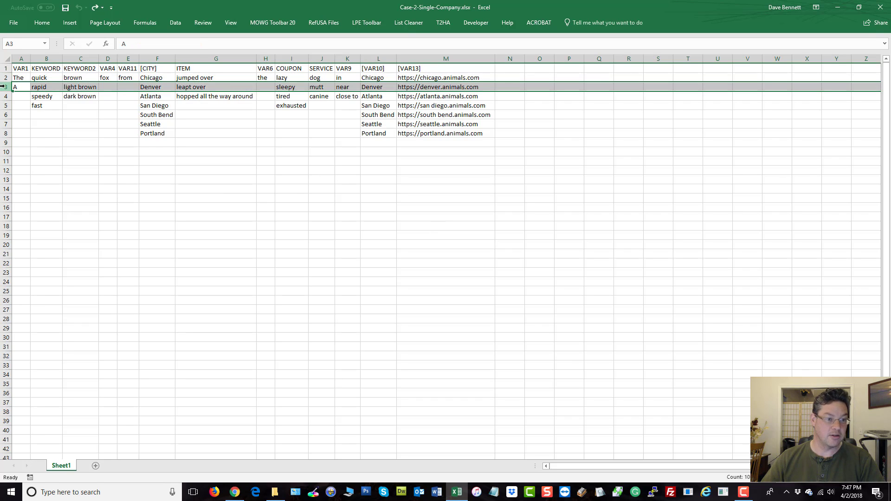
pyautogui.moveTo(163, 78); pyautogui.dragTo(162, 135)
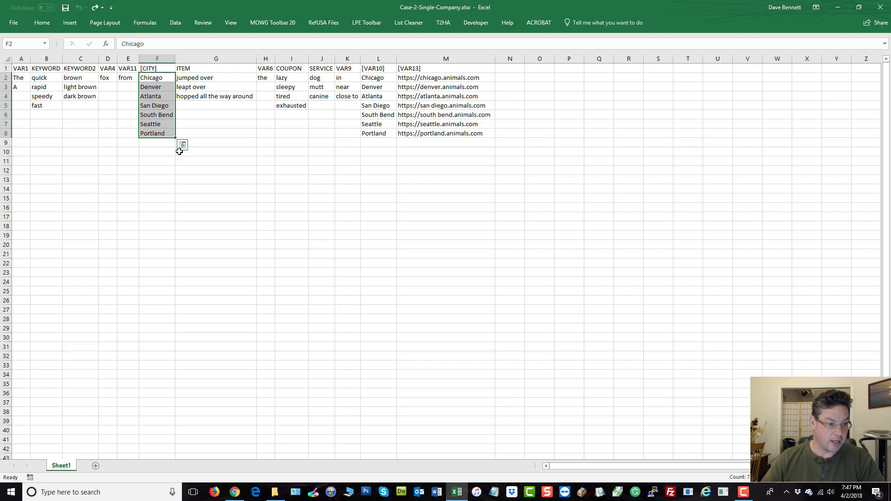
pyautogui.moveTo(175, 137); pyautogui.dragTo(170, 200)
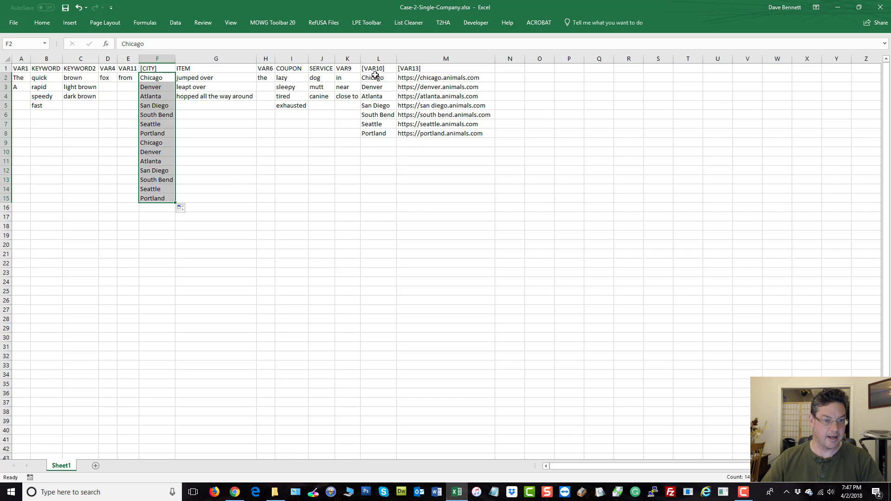
pyautogui.moveTo(375, 76); pyautogui.dragTo(393, 199)
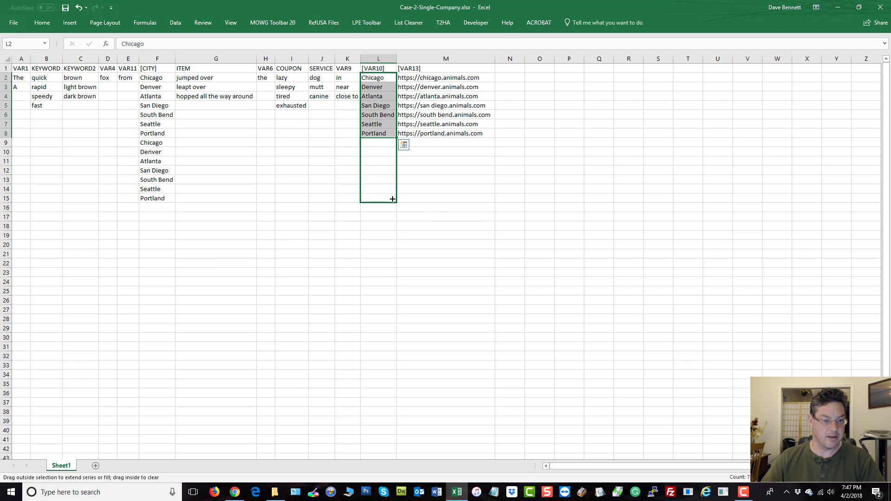
pyautogui.moveTo(434, 79); pyautogui.dragTo(493, 200)
pyautogui.click(456, 293)
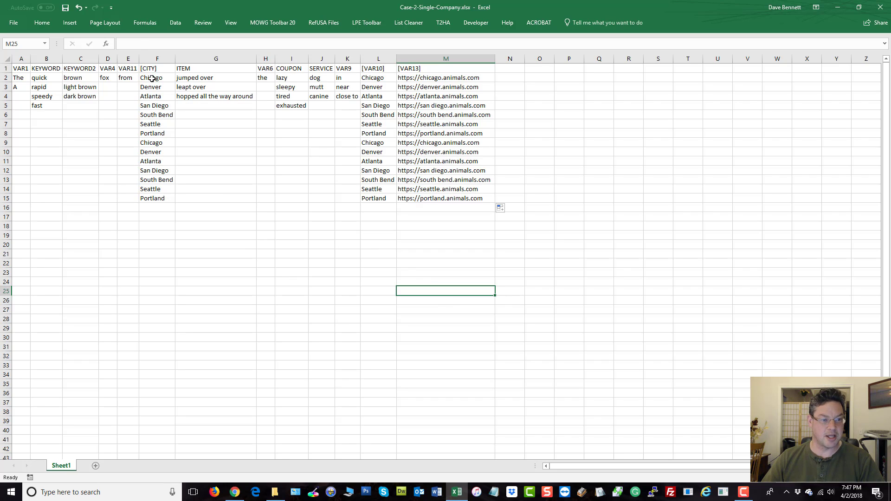
# Compare the seven-city sequence and where it repeats in the [CITY] and [VAR10] columns.
pyautogui.moveTo(152, 78); pyautogui.dragTo(152, 133)
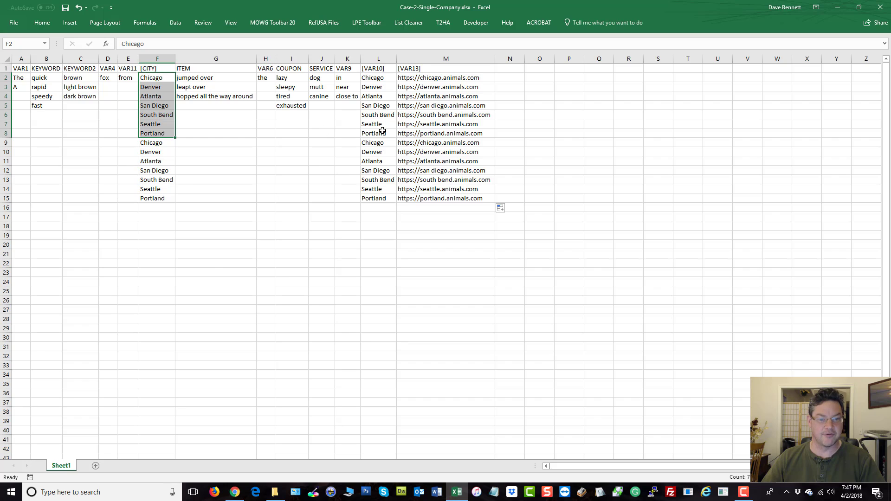
pyautogui.moveTo(381, 133); pyautogui.dragTo(382, 78)
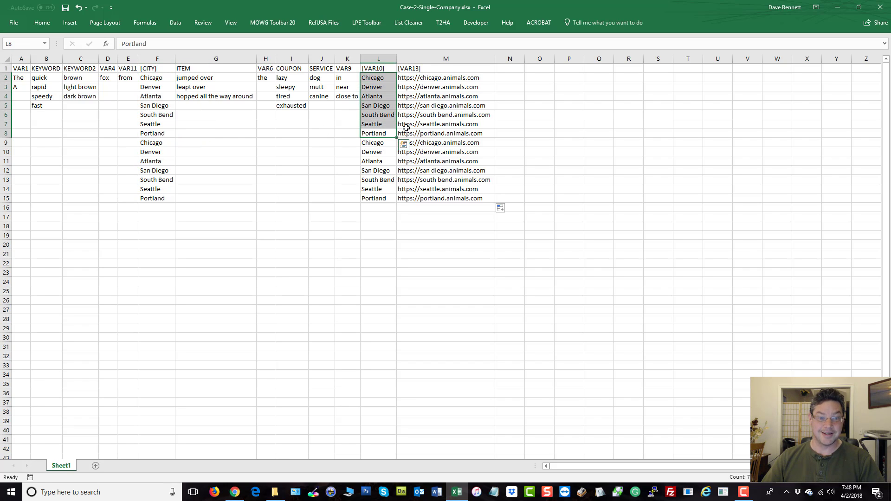
pyautogui.click(369, 146)
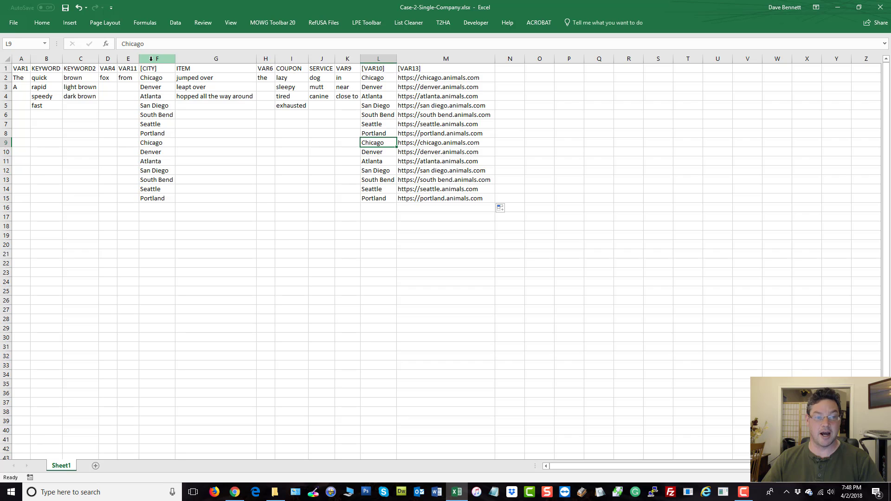
pyautogui.click(151, 59)
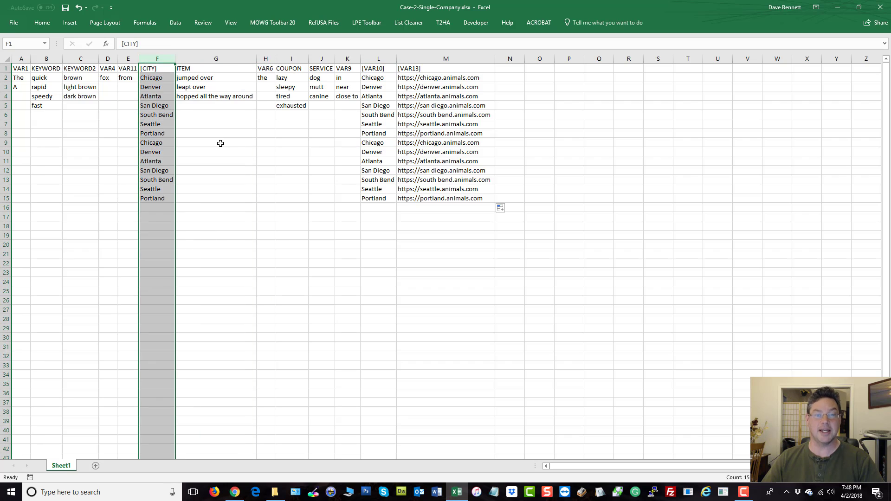
pyautogui.click(378, 58)
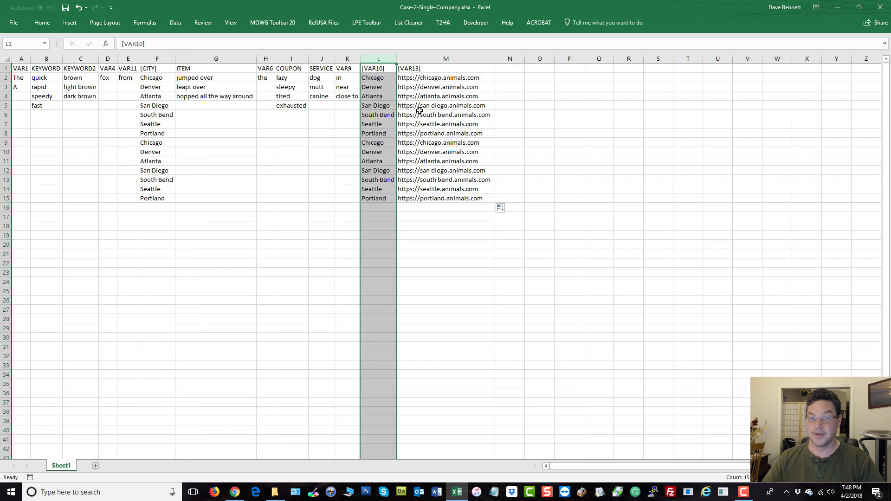
pyautogui.click(154, 58)
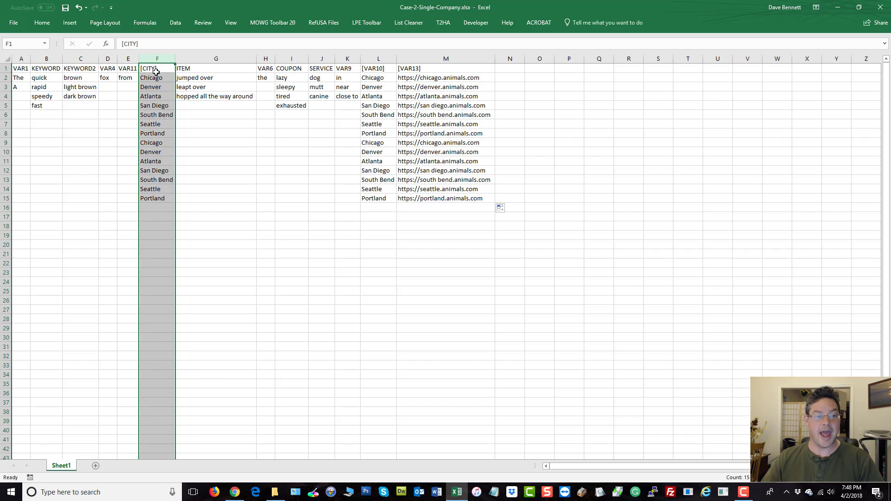
pyautogui.click(377, 59)
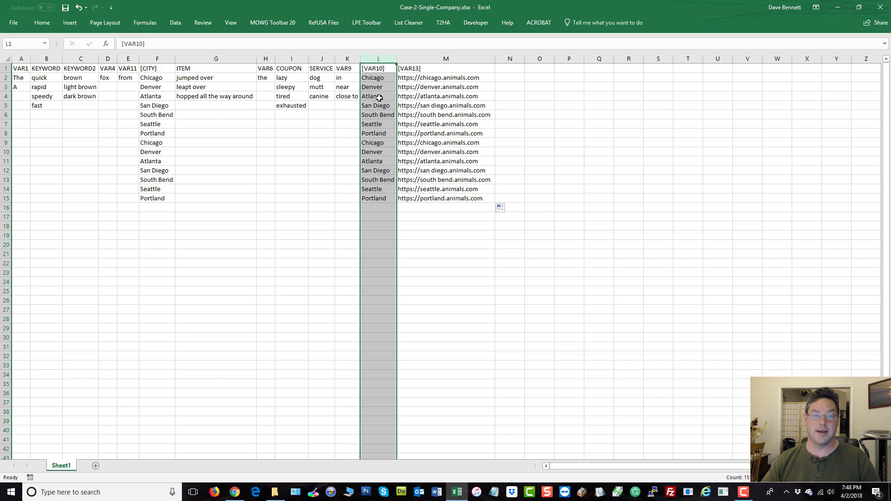
# Check the bracketed headers [CITY], [VAR10] and [VAR13] and compare the rows 2 to 8 city lists beneath the first two.
pyautogui.click(165, 72)
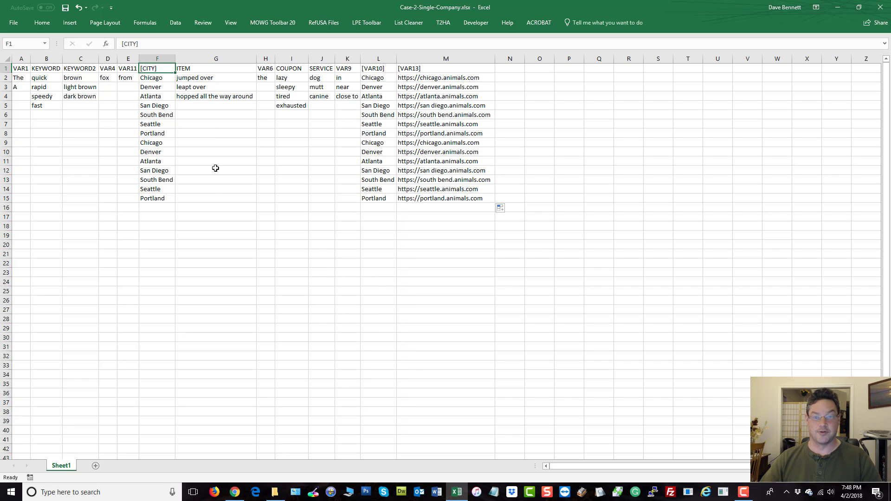
pyautogui.moveTo(157, 78); pyautogui.dragTo(160, 199)
pyautogui.click(158, 69)
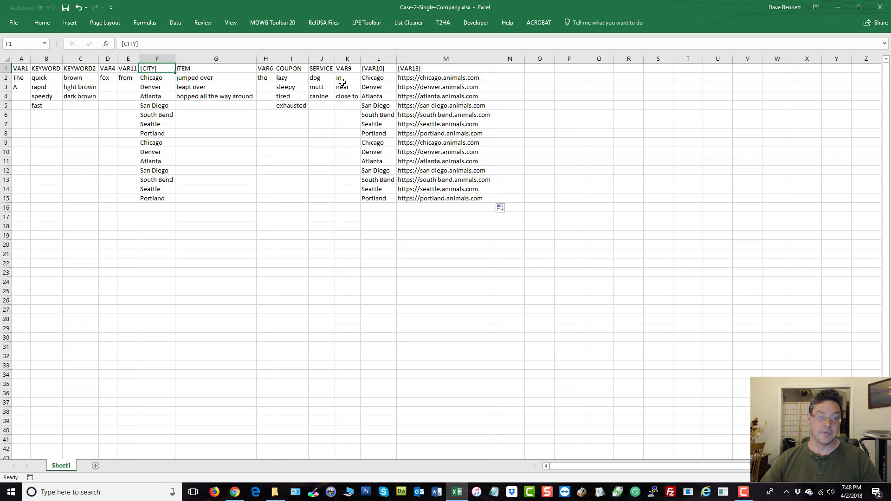
pyautogui.click(390, 69)
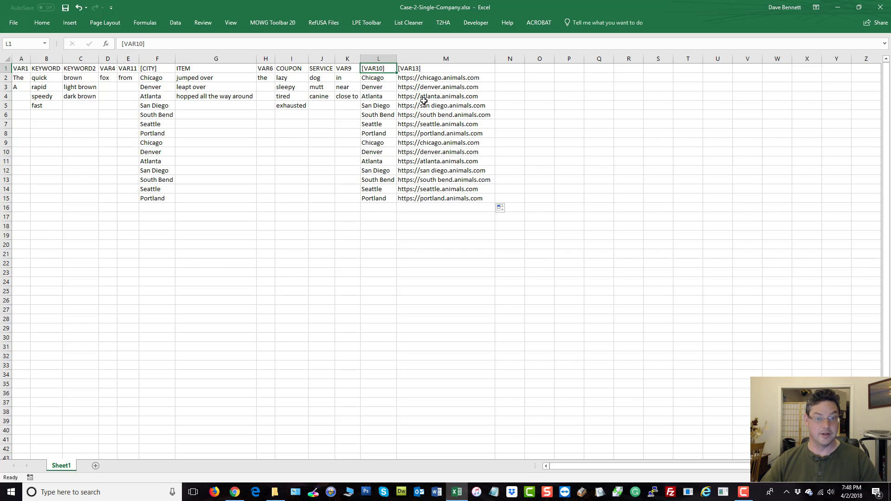
pyautogui.click(438, 69)
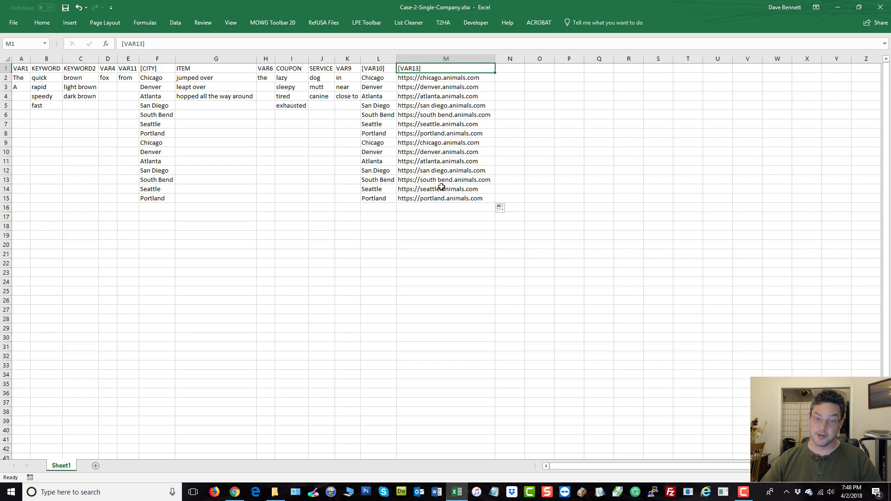
pyautogui.click(467, 262)
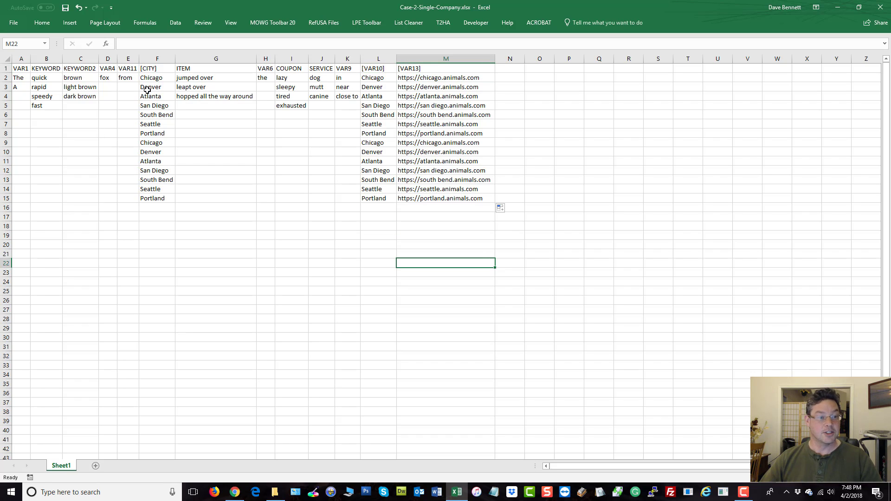
pyautogui.moveTo(146, 79); pyautogui.dragTo(156, 133)
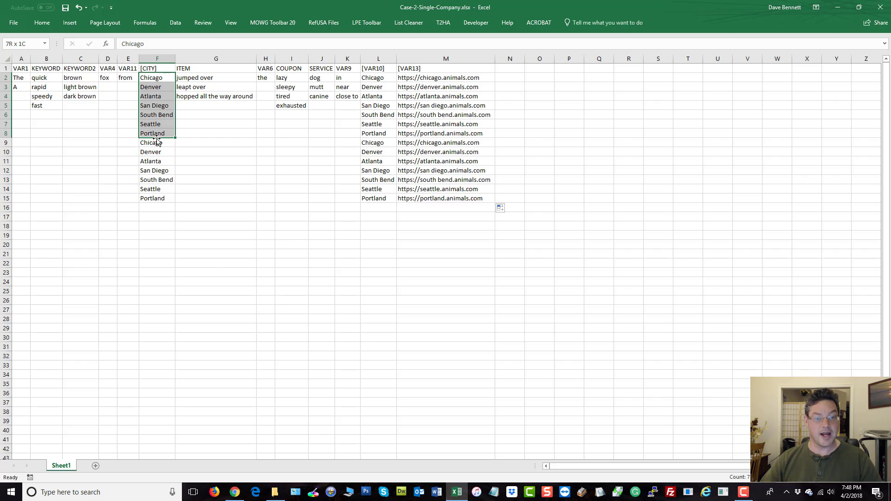
pyautogui.moveTo(385, 78); pyautogui.dragTo(386, 133)
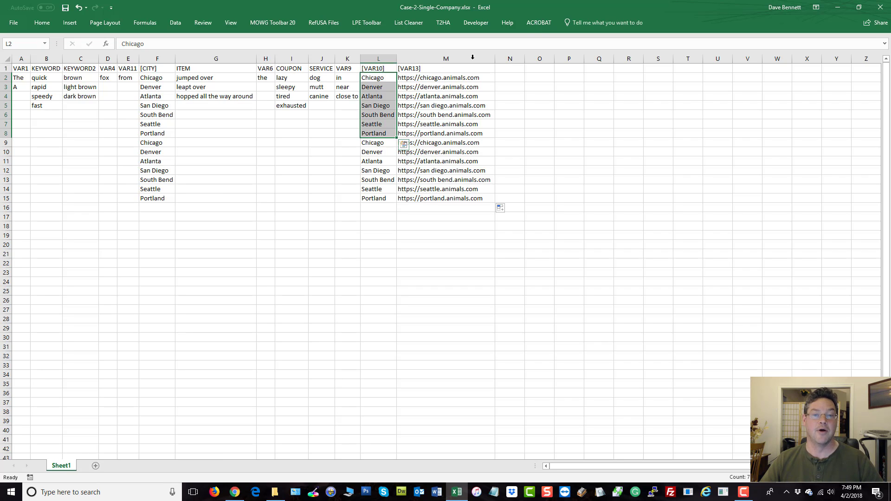
# Clear the contents of the [VAR10] column from row 9 to row 21.
pyautogui.click(373, 170)
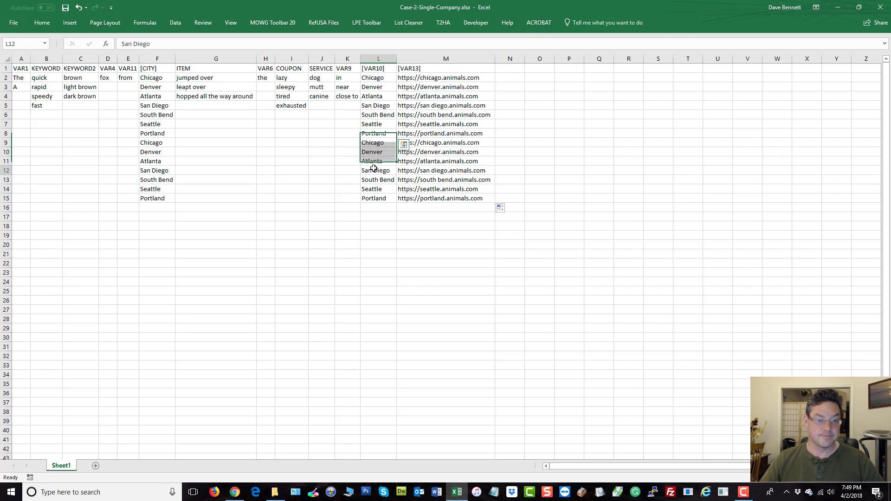
pyautogui.moveTo(378, 144); pyautogui.dragTo(381, 253)
pyautogui.rightClick(379, 203)
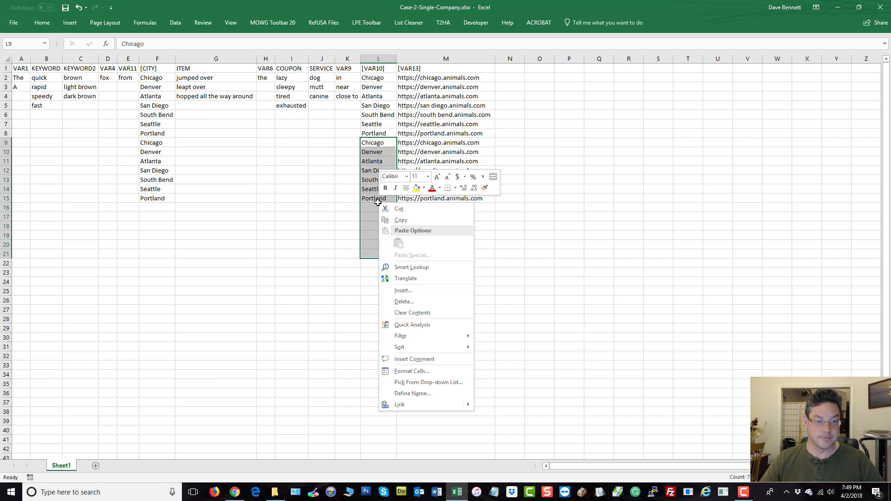
pyautogui.click(410, 313)
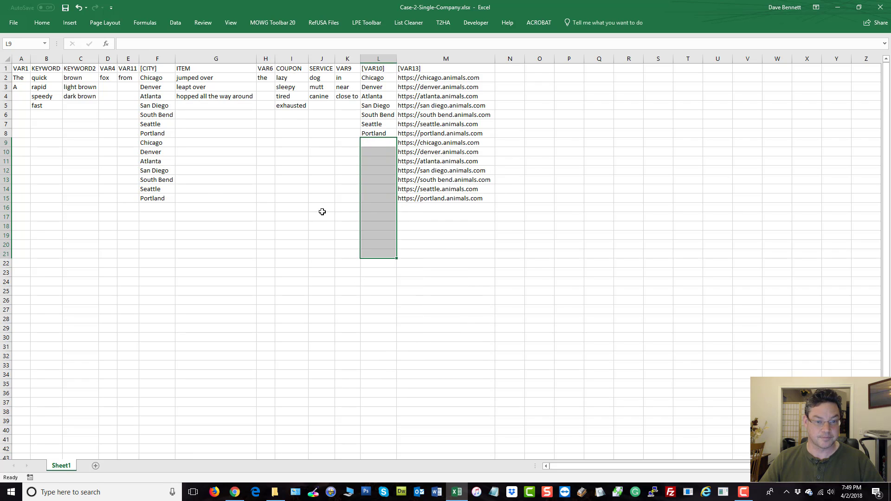
pyautogui.click(321, 208)
# Add Elkhart as the eighth city in row 9 of the [VAR10] column.
pyautogui.click(373, 142)
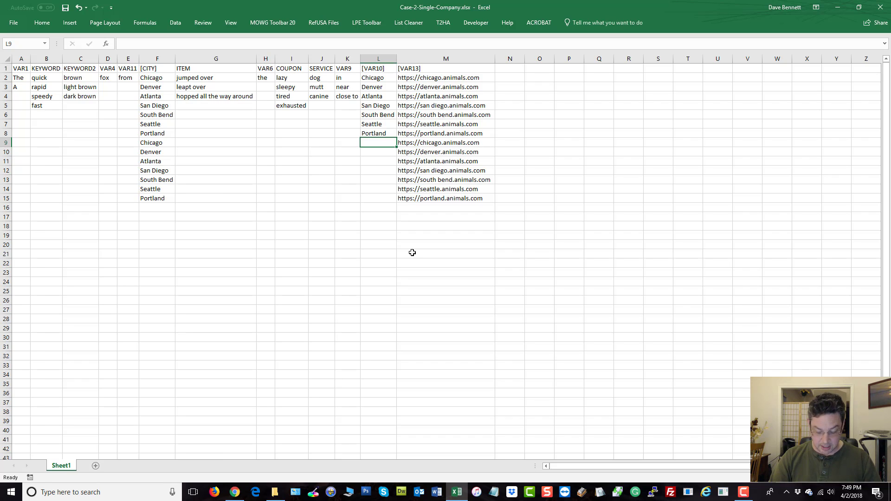
pyautogui.write('Elk')
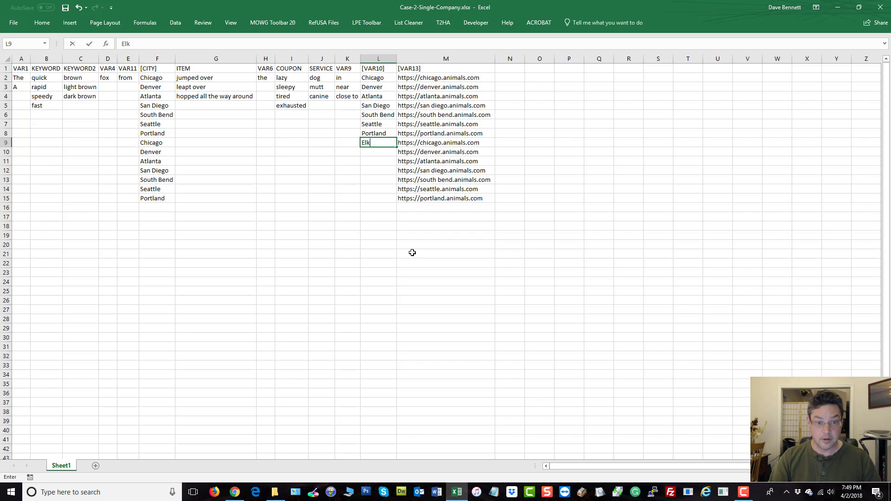
pyautogui.write('hart')
pyautogui.press('Return')
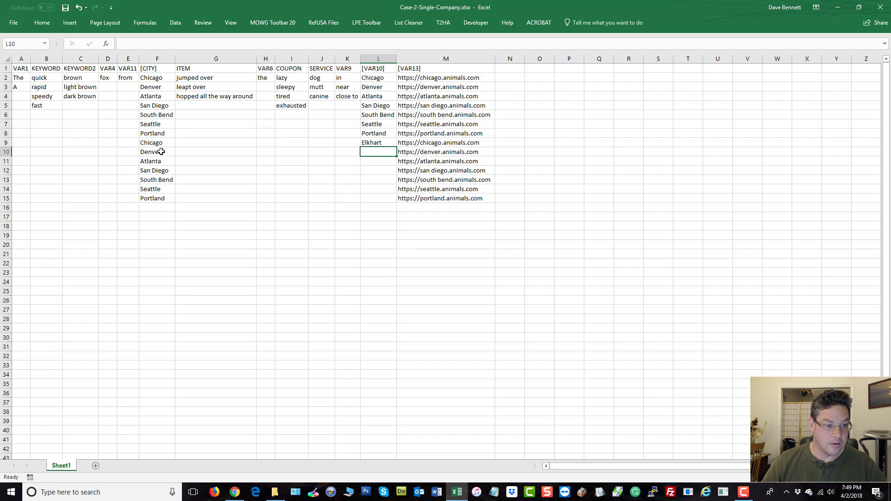
# Compare the row 8 and row 9 entries of the [CITY] column with those of the [VAR10] column.
pyautogui.moveTo(157, 144); pyautogui.dragTo(157, 217)
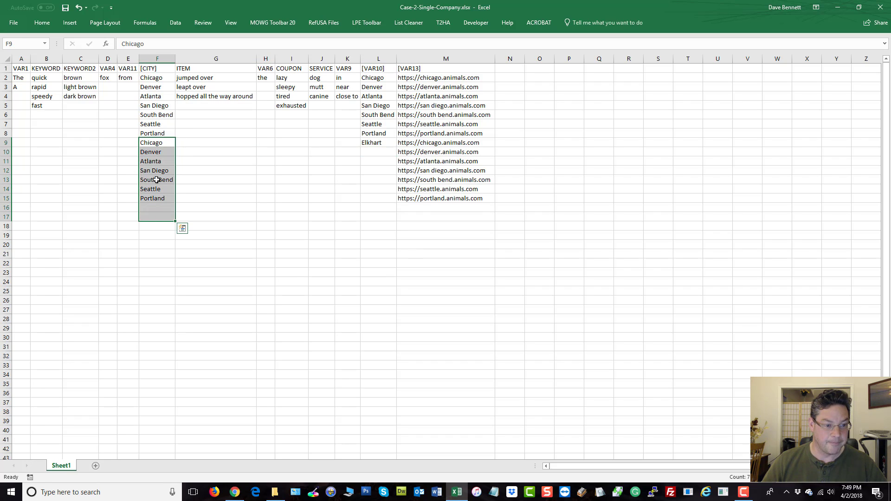
pyautogui.click(317, 172)
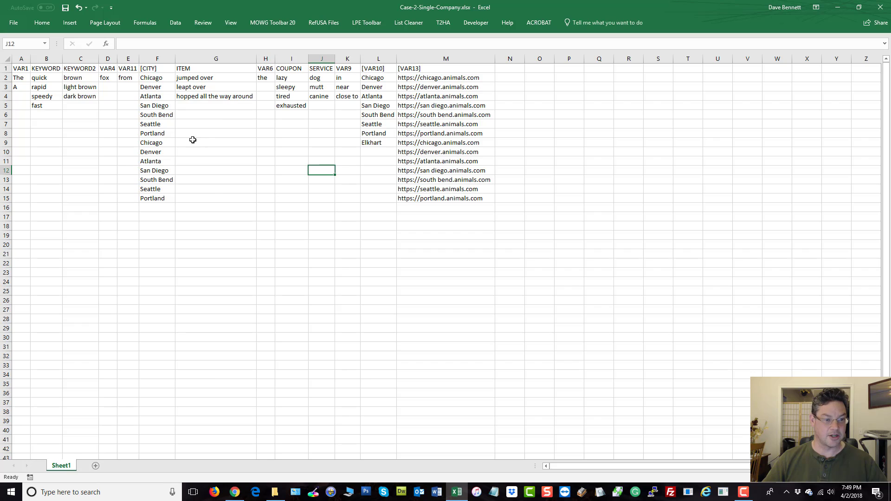
pyautogui.click(158, 132)
pyautogui.click(380, 133)
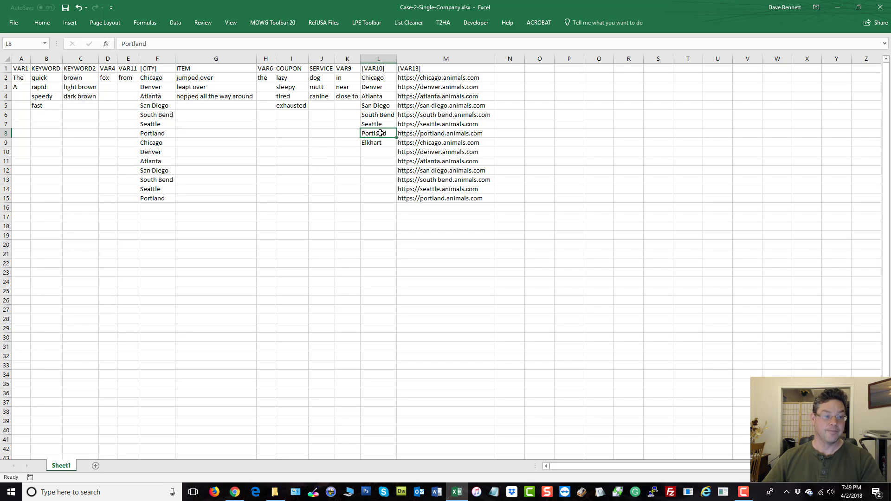
pyautogui.click(151, 143)
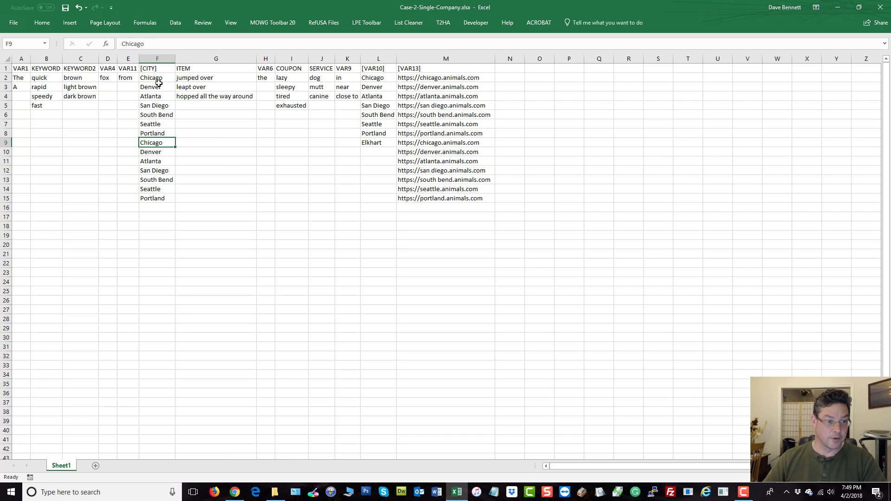
pyautogui.click(157, 79)
pyautogui.click(157, 144)
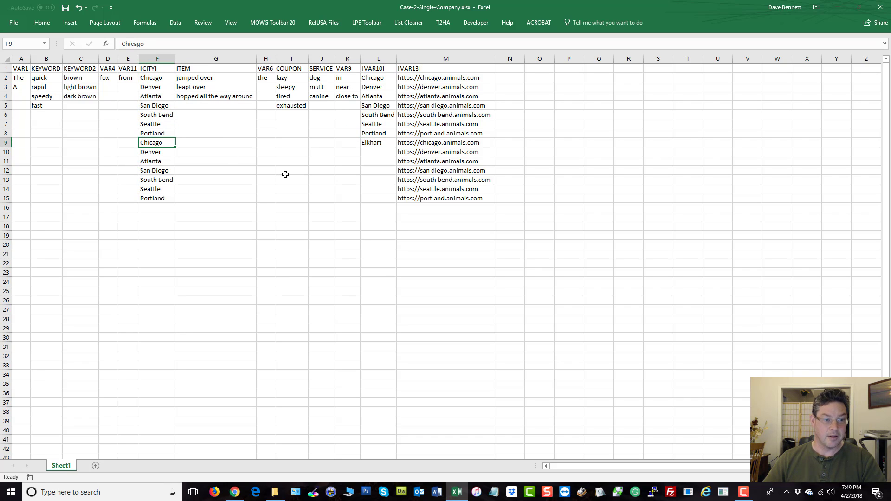
pyautogui.click(379, 142)
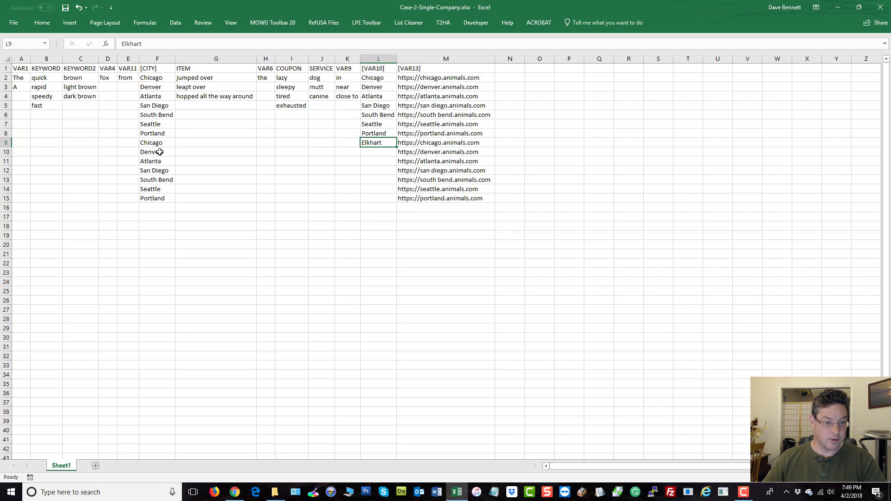
# Compare the row 10 cells of the [CITY] and [VAR10] columns and check the first entry of the [VAR10] list.
pyautogui.click(159, 152)
pyautogui.click(376, 153)
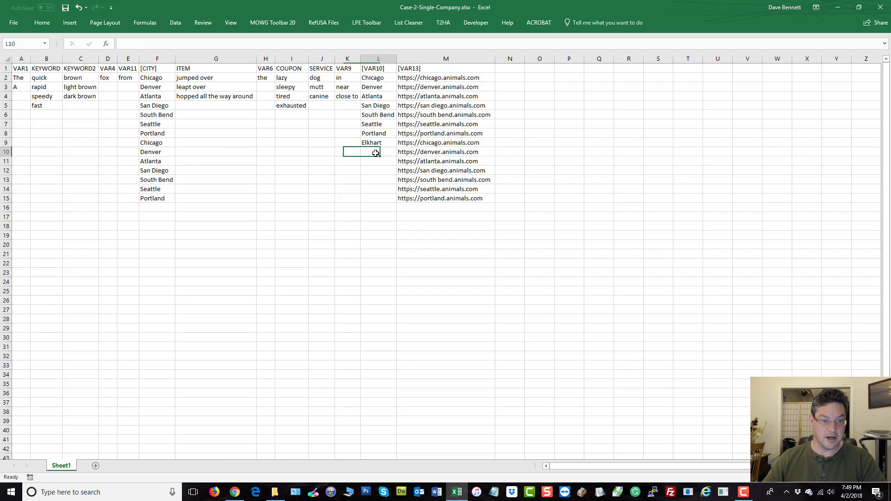
pyautogui.click(374, 78)
pyautogui.click(376, 150)
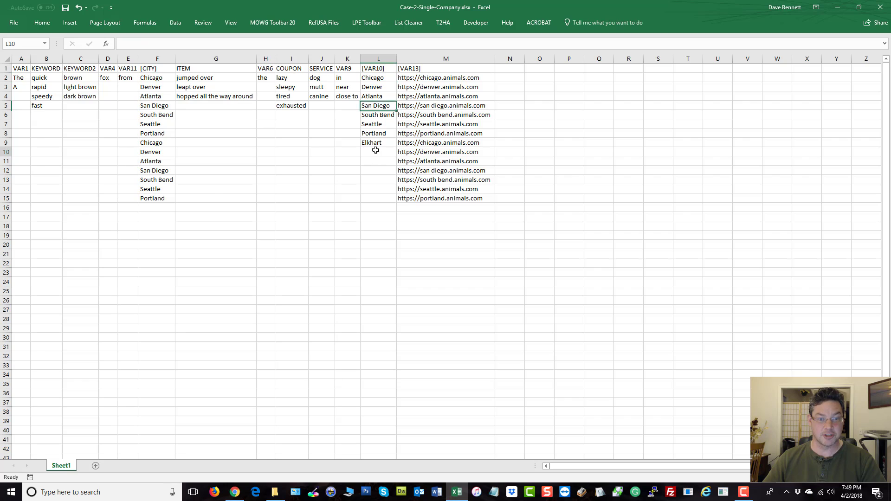
# Repeat the [VAR10] list including Elkhart down to row 21 and the seven-city [CITY] list down to row 36.
pyautogui.moveTo(382, 77); pyautogui.dragTo(389, 262)
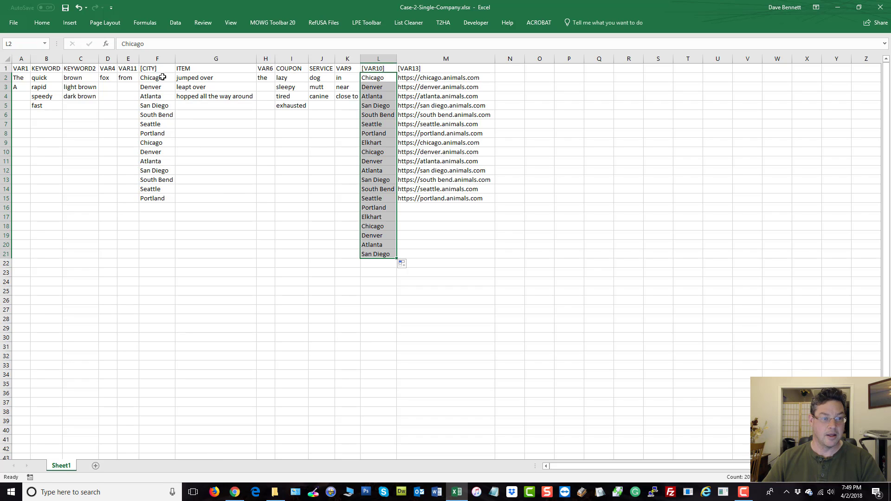
pyautogui.moveTo(159, 77); pyautogui.dragTo(178, 137)
pyautogui.moveTo(177, 137); pyautogui.dragTo(175, 396)
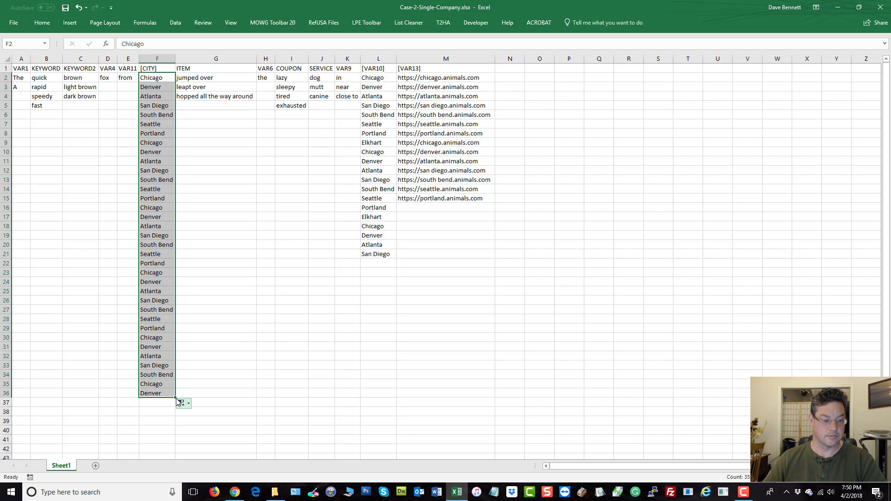
# Undo the last two downward extensions of the [CITY] list so that it ends at row 34.
pyautogui.moveTo(176, 398); pyautogui.dragTo(176, 416)
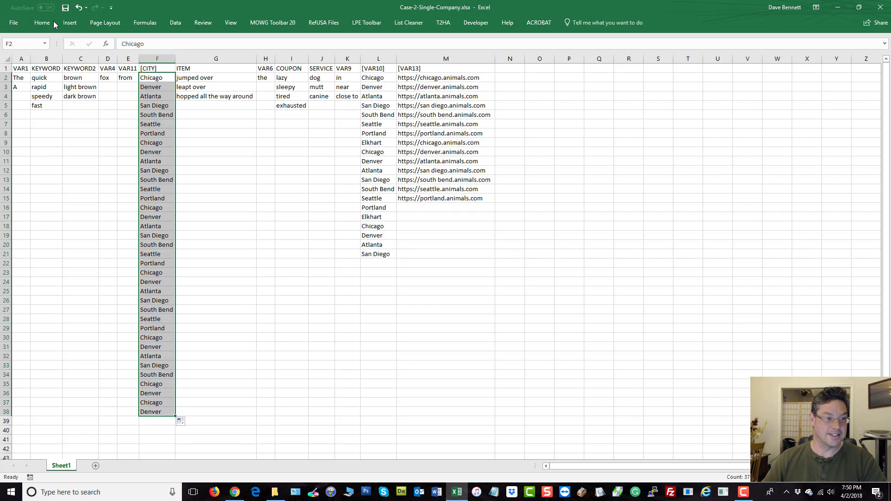
pyautogui.click(79, 8)
pyautogui.click(79, 8)
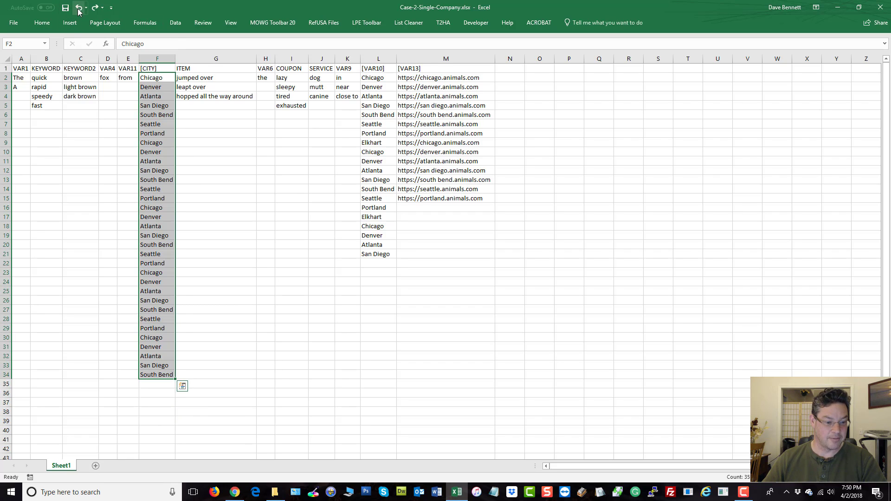
pyautogui.click(343, 228)
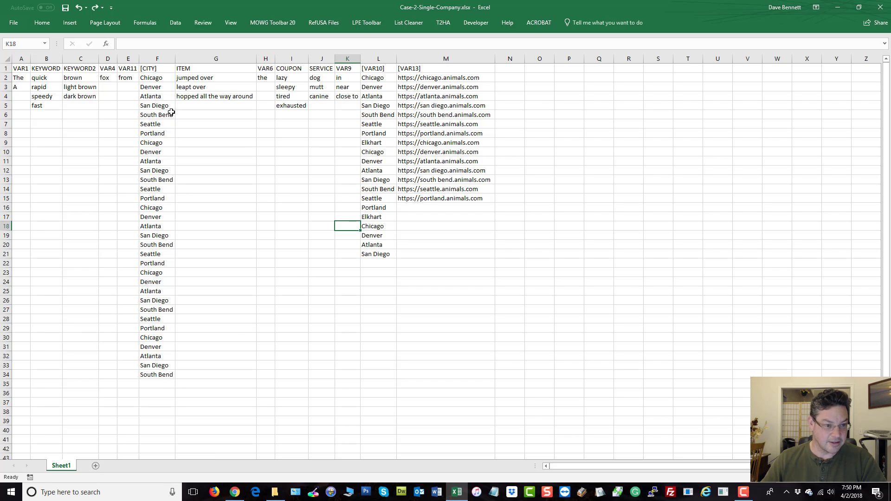
# Repeat the eight-city [VAR10] block, Chicago through Elkhart, down to row 34.
pyautogui.click(380, 77)
pyautogui.moveTo(380, 122); pyautogui.dragTo(376, 254)
pyautogui.click(383, 227)
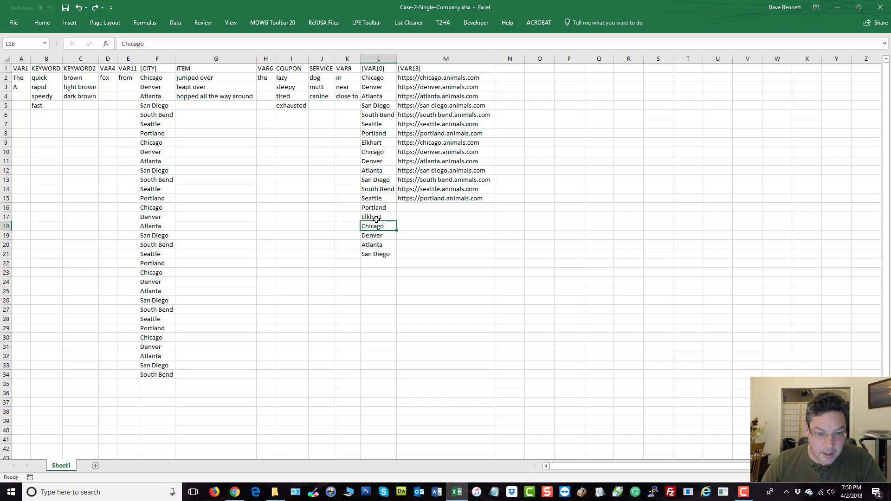
pyautogui.moveTo(376, 216); pyautogui.dragTo(367, 78)
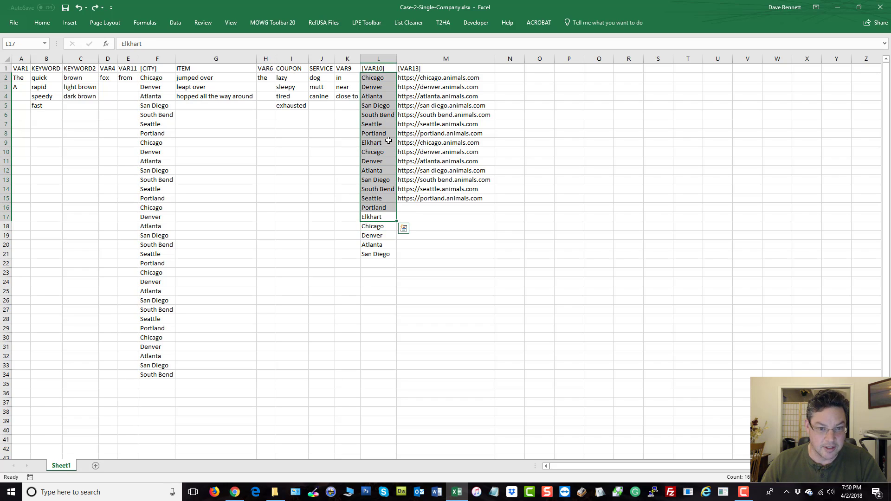
pyautogui.moveTo(389, 140); pyautogui.dragTo(379, 79)
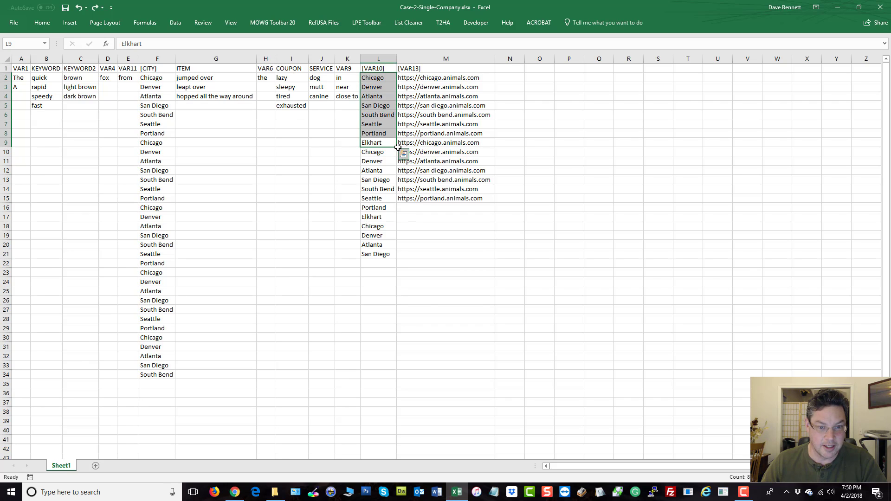
pyautogui.moveTo(397, 147); pyautogui.dragTo(387, 378)
pyautogui.click(305, 262)
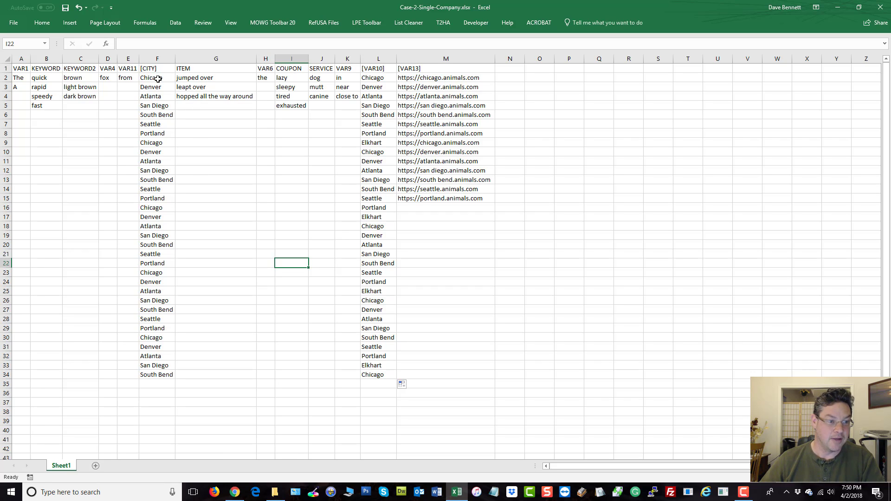
# Compare the Elkhart cell in row 9 of the [VAR10] column with the [CITY] entries in rows 8 and 9.
pyautogui.click(162, 134)
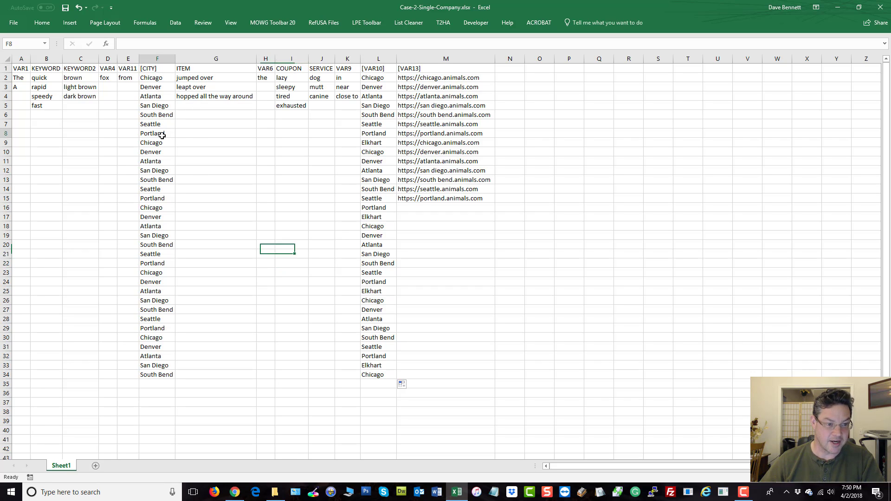
pyautogui.click(377, 142)
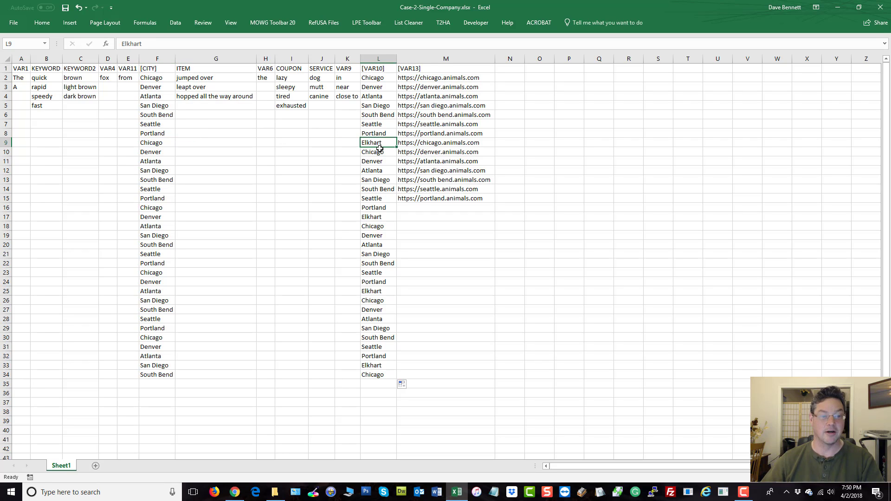
pyautogui.click(159, 143)
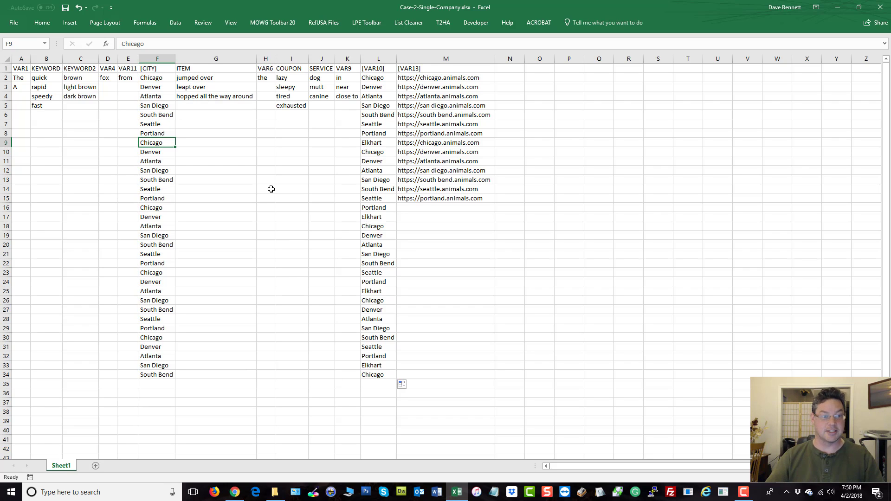
# Compare the whole [CITY] and [VAR10] columns, including their repeated city lists and bracketed headers.
pyautogui.click(157, 58)
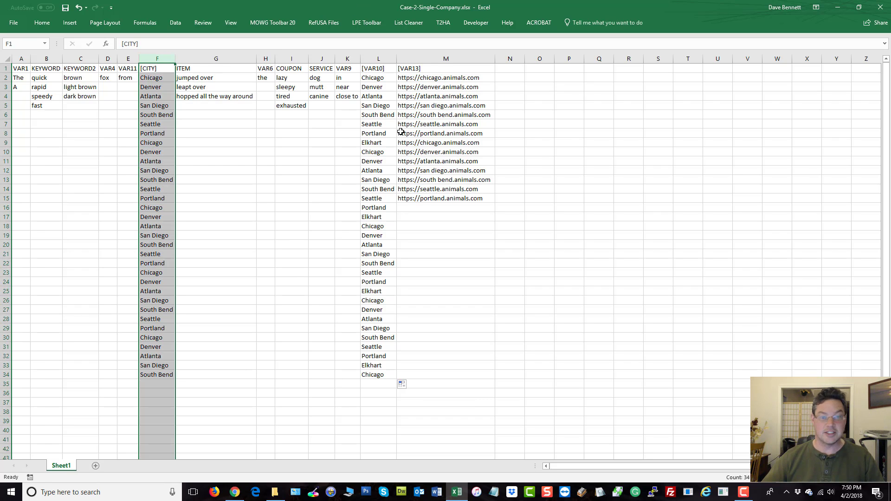
pyautogui.click(382, 58)
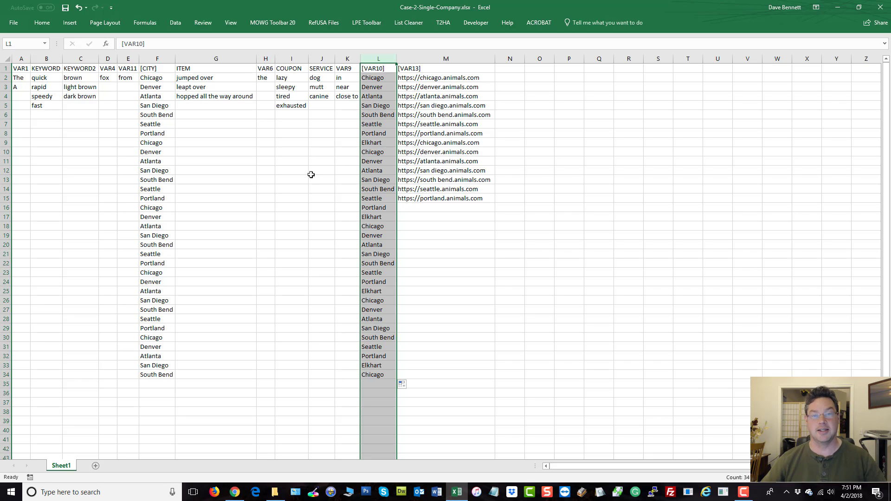
pyautogui.moveTo(157, 78); pyautogui.dragTo(148, 244)
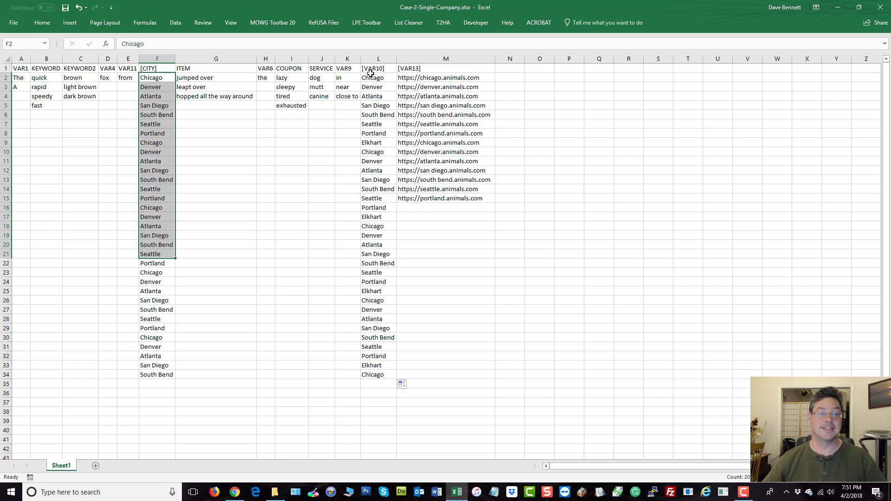
pyautogui.moveTo(372, 77); pyautogui.dragTo(374, 304)
pyautogui.click(551, 233)
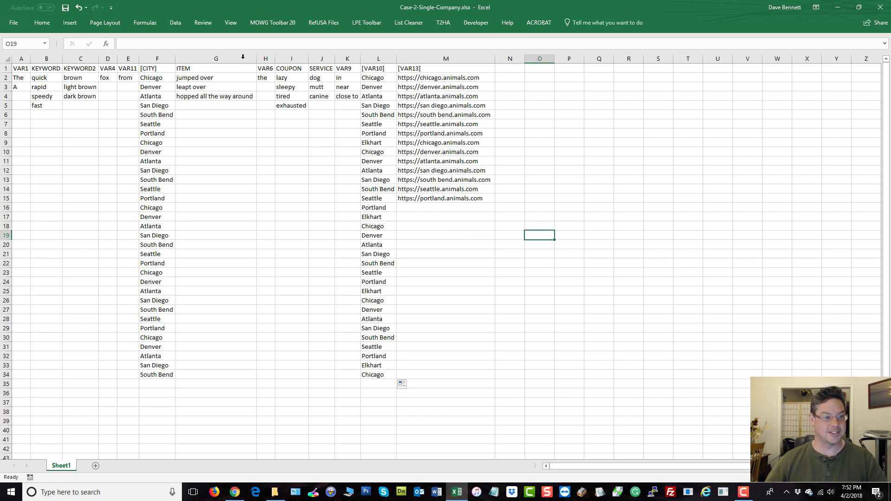
pyautogui.click(160, 67)
pyautogui.click(362, 67)
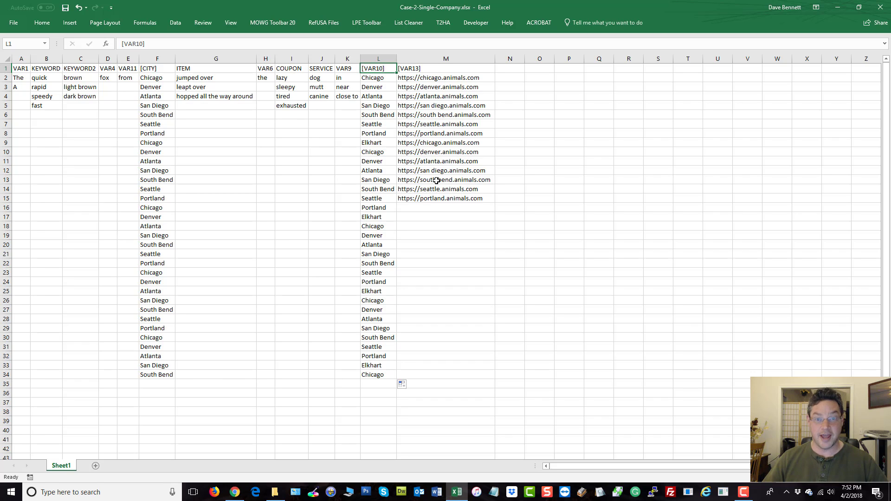
# Start Blitz Format from the MOWG tools and set the number of desired results to 250.
pyautogui.click(280, 20)
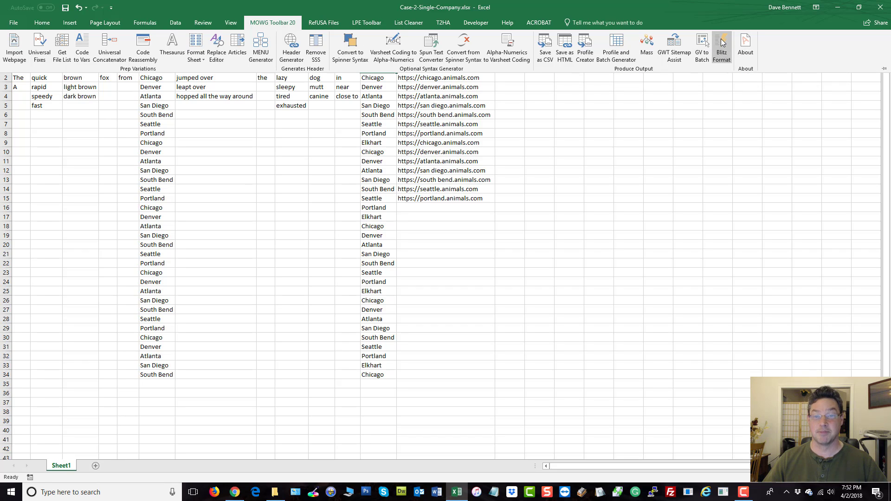
pyautogui.click(721, 42)
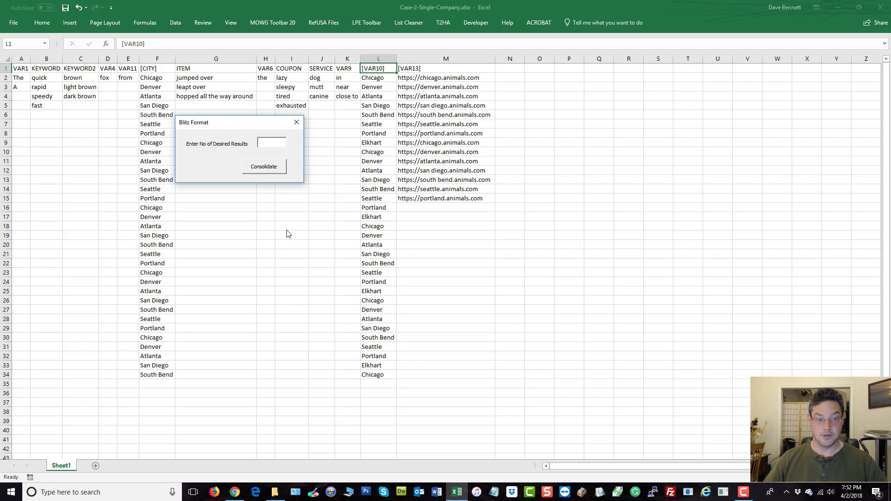
pyautogui.write('250')
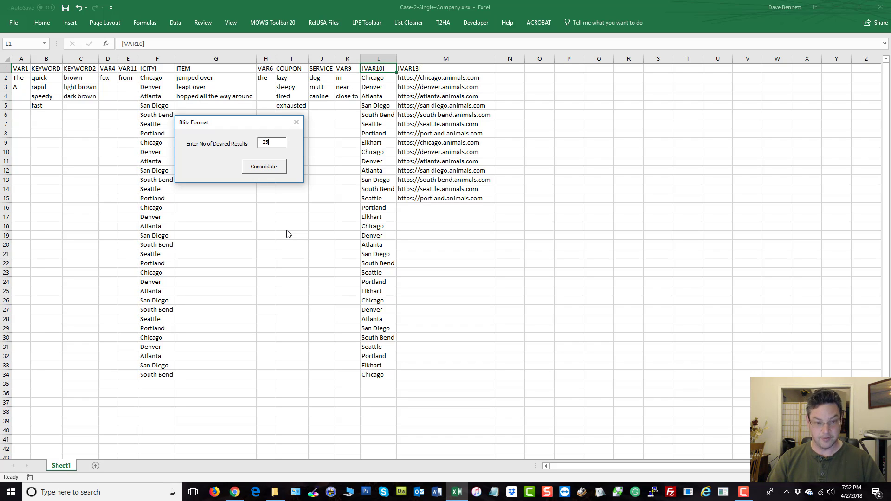